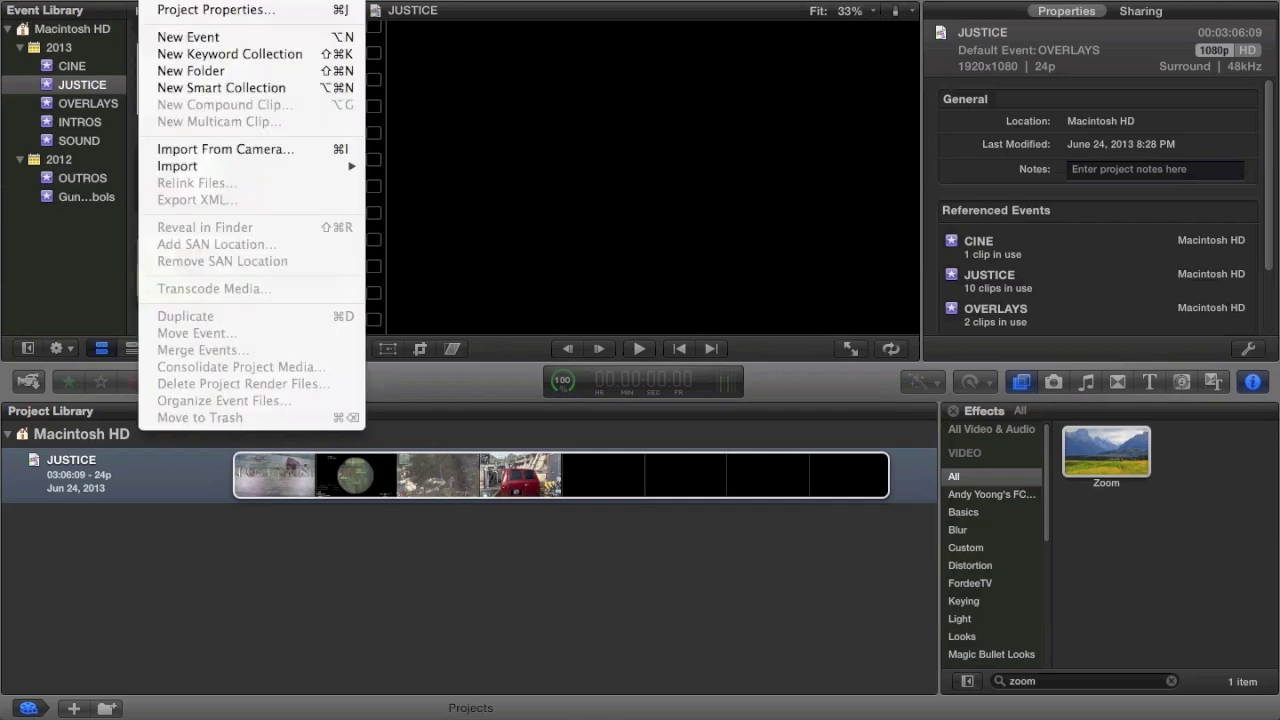
Step: Start a new project with custom 1080p HD video, 1920x1080 at 60p, plus custom audio and render settings
{"action": "left_click", "coordinate": [166, 1]}
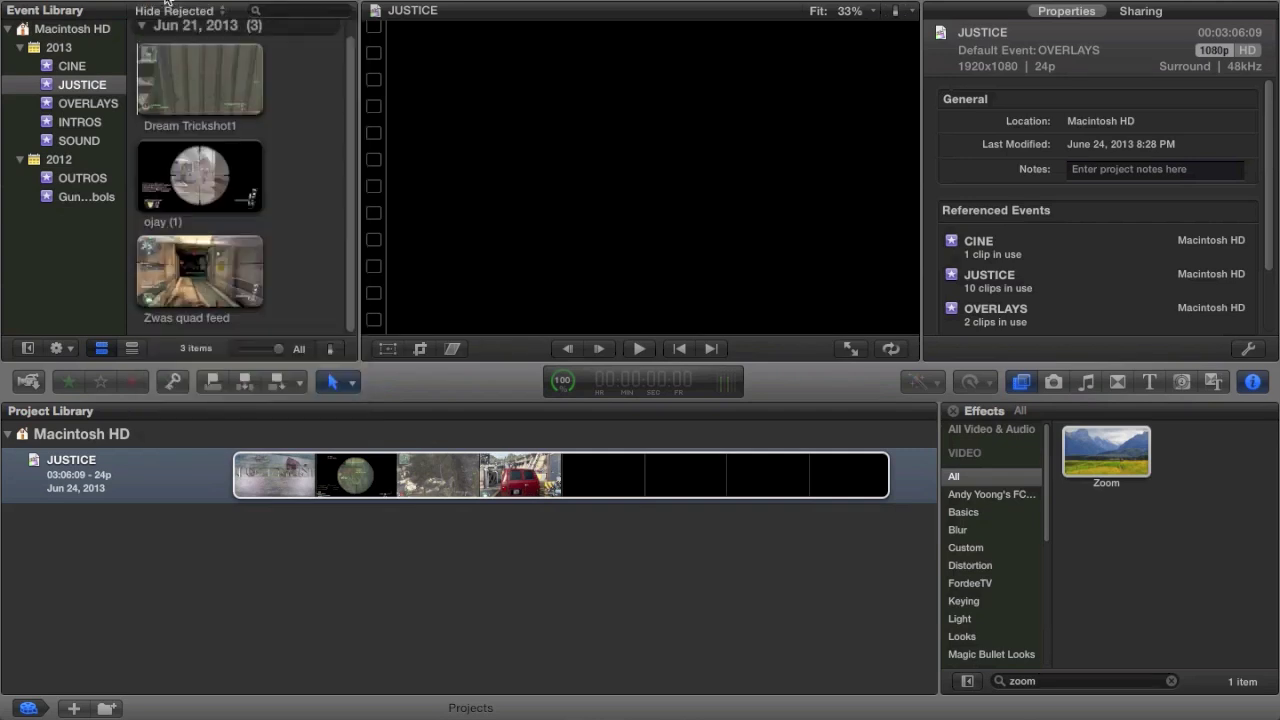
{"action": "left_click", "coordinate": [495, 90]}
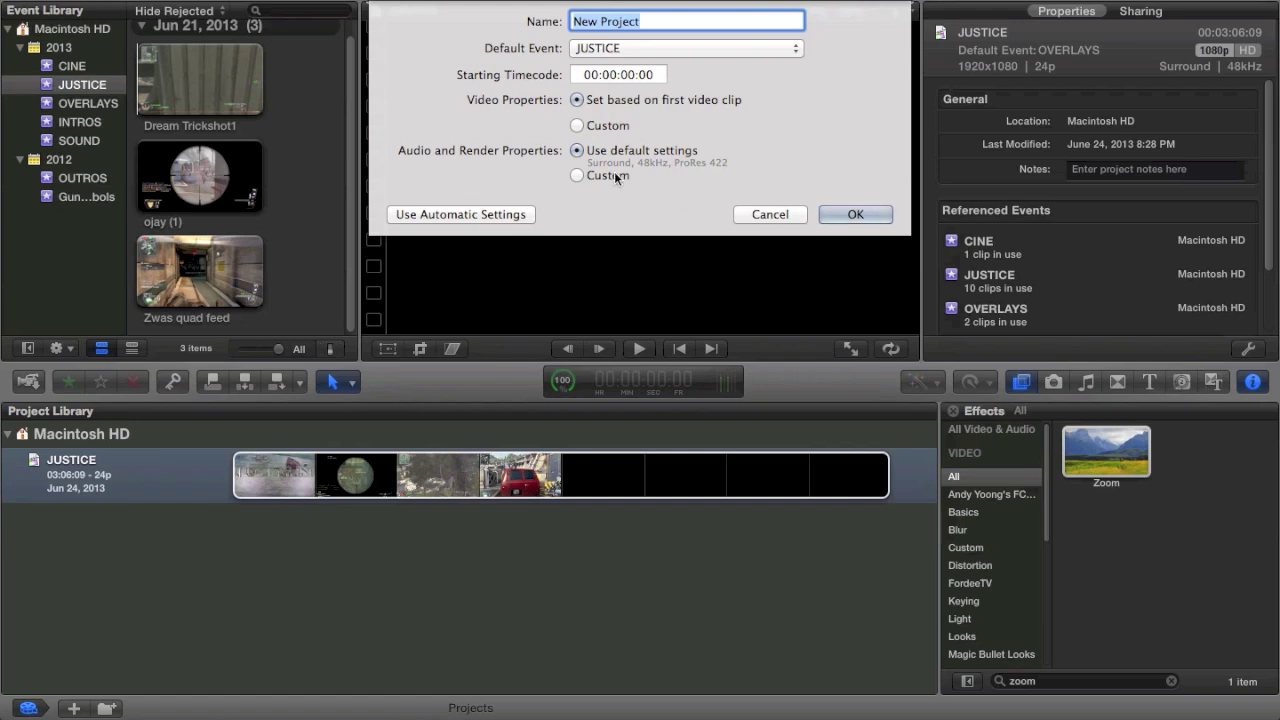
{"action": "left_click", "coordinate": [577, 126]}
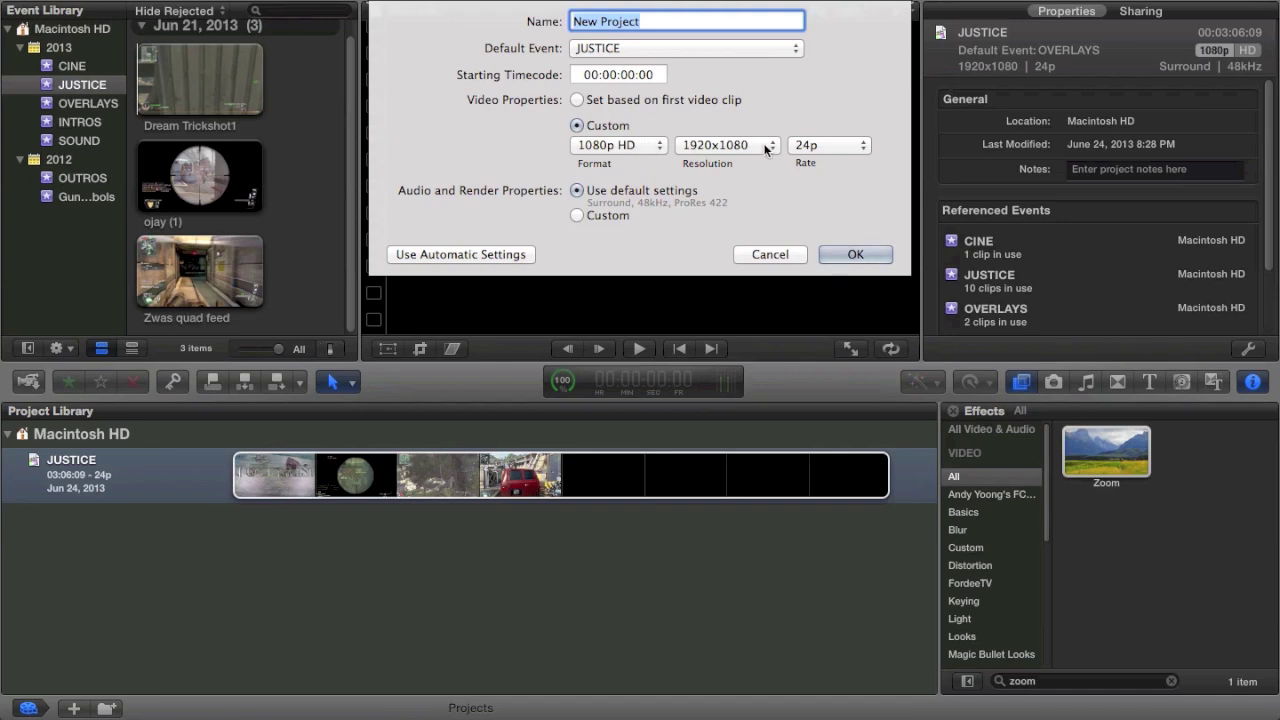
{"action": "left_click", "coordinate": [825, 145]}
{"action": "left_click", "coordinate": [823, 240]}
{"action": "left_click", "coordinate": [577, 214]}
{"action": "left_click", "coordinate": [611, 239]}
{"action": "left_click", "coordinate": [611, 239]}
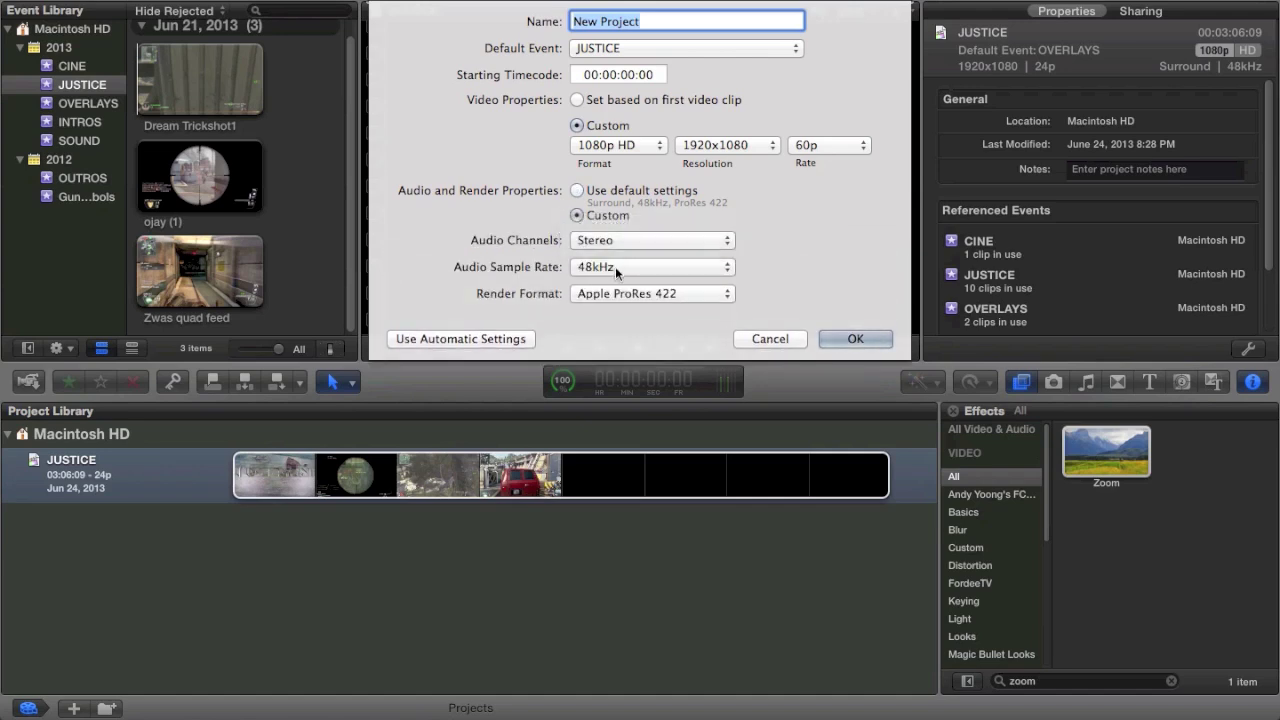
{"action": "left_click", "coordinate": [615, 266]}
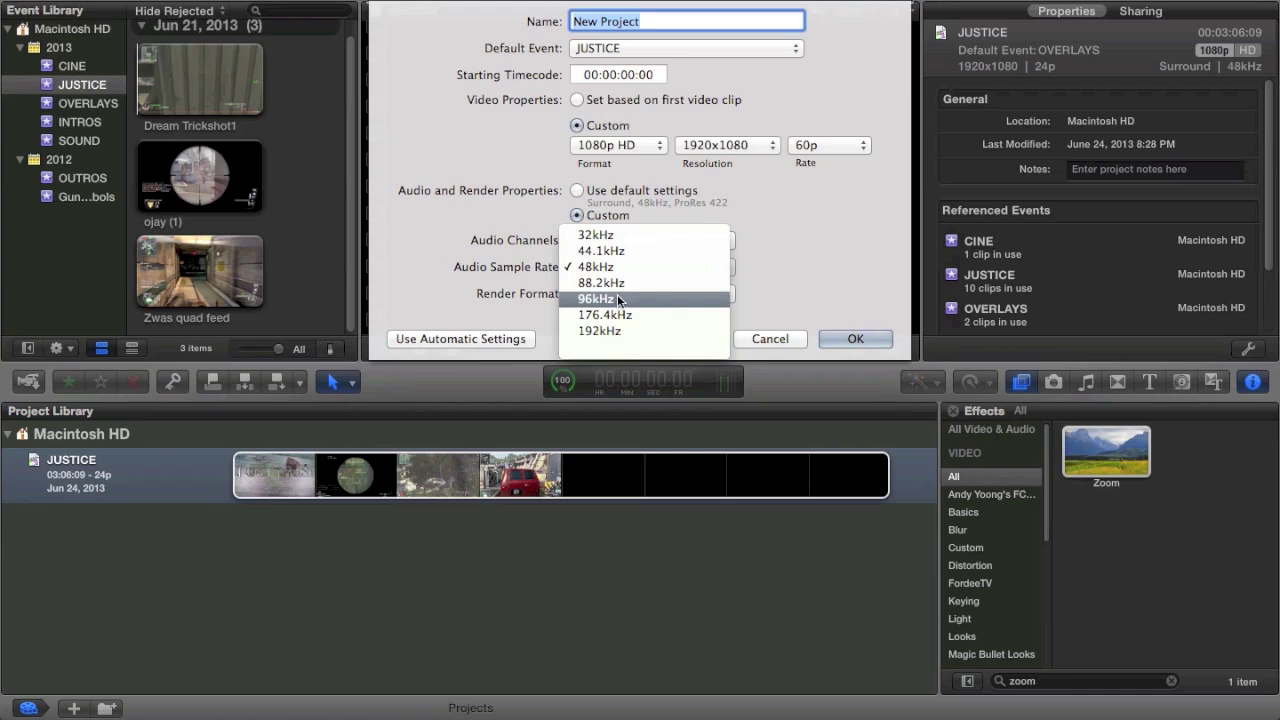
{"action": "left_click", "coordinate": [617, 295]}
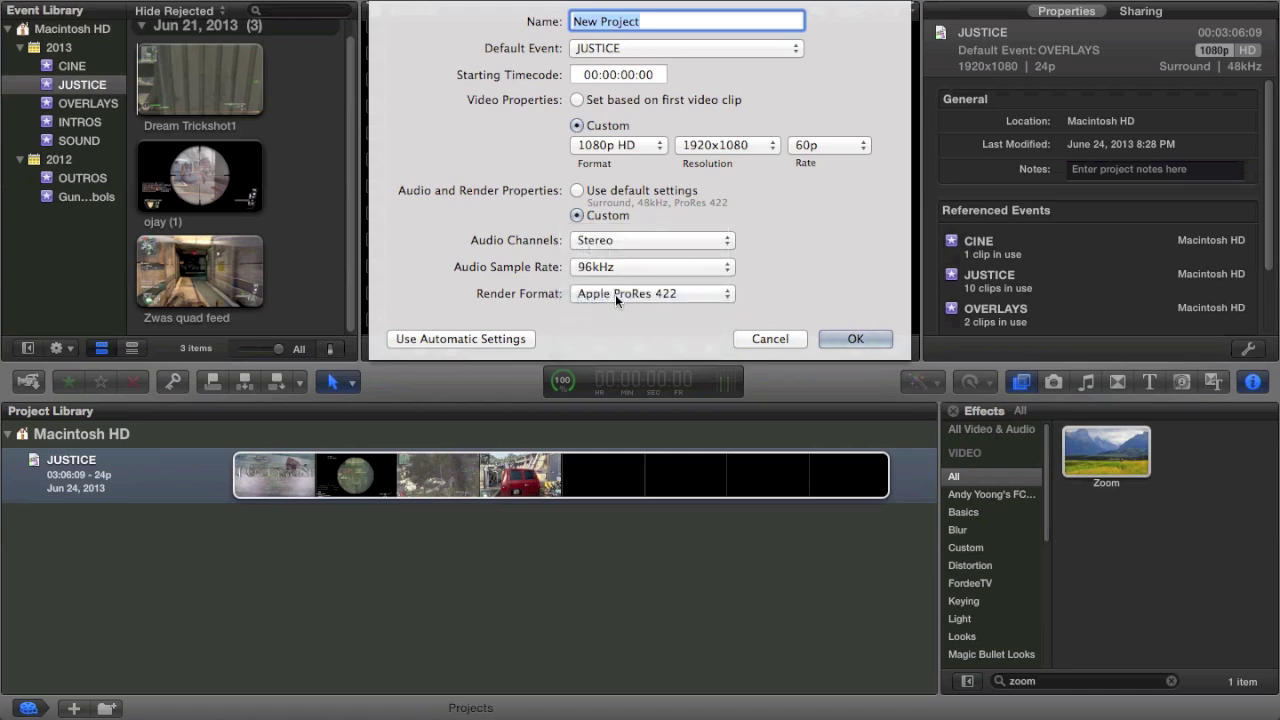
{"action": "left_click", "coordinate": [615, 294]}
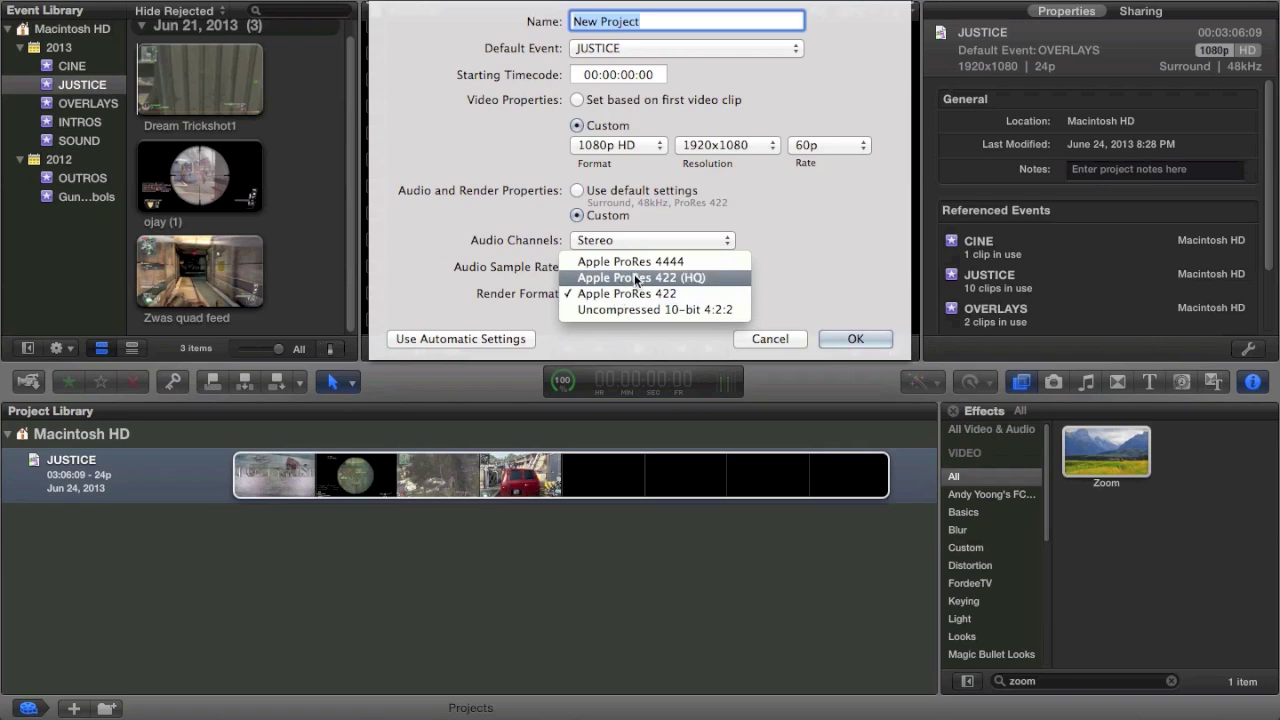
{"action": "left_click", "coordinate": [634, 277]}
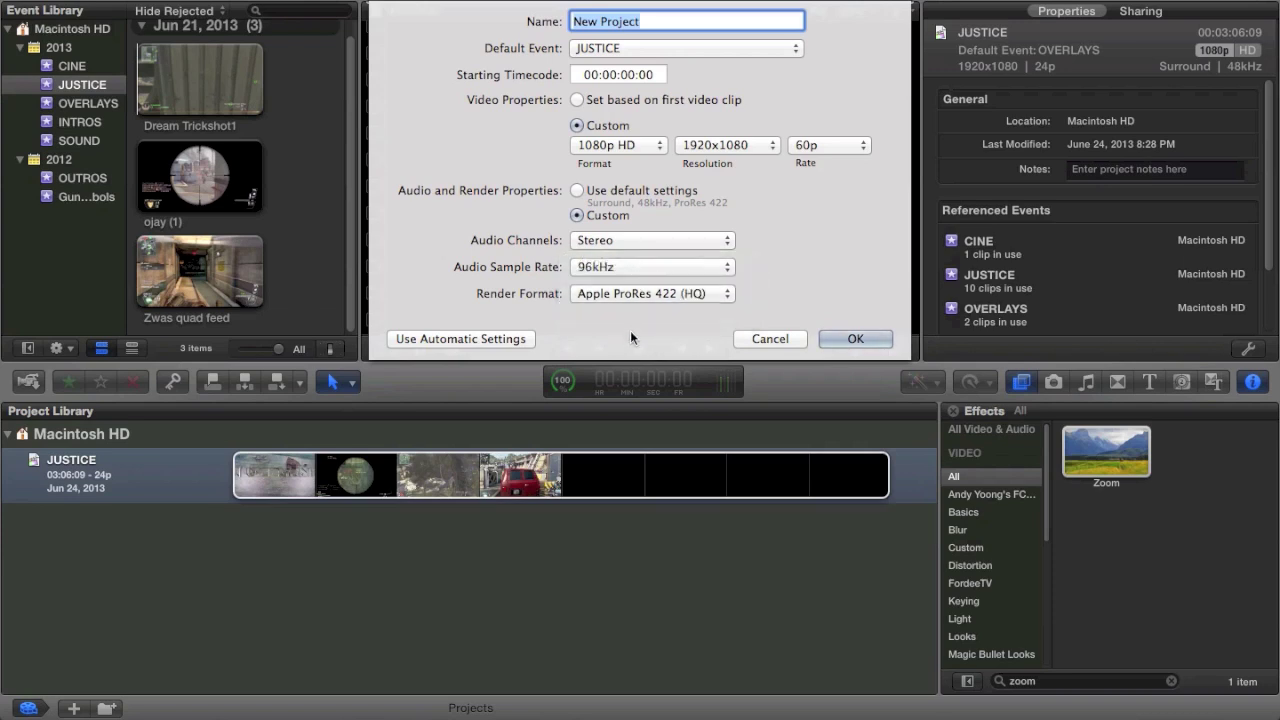
{"action": "left_click", "coordinate": [640, 294]}
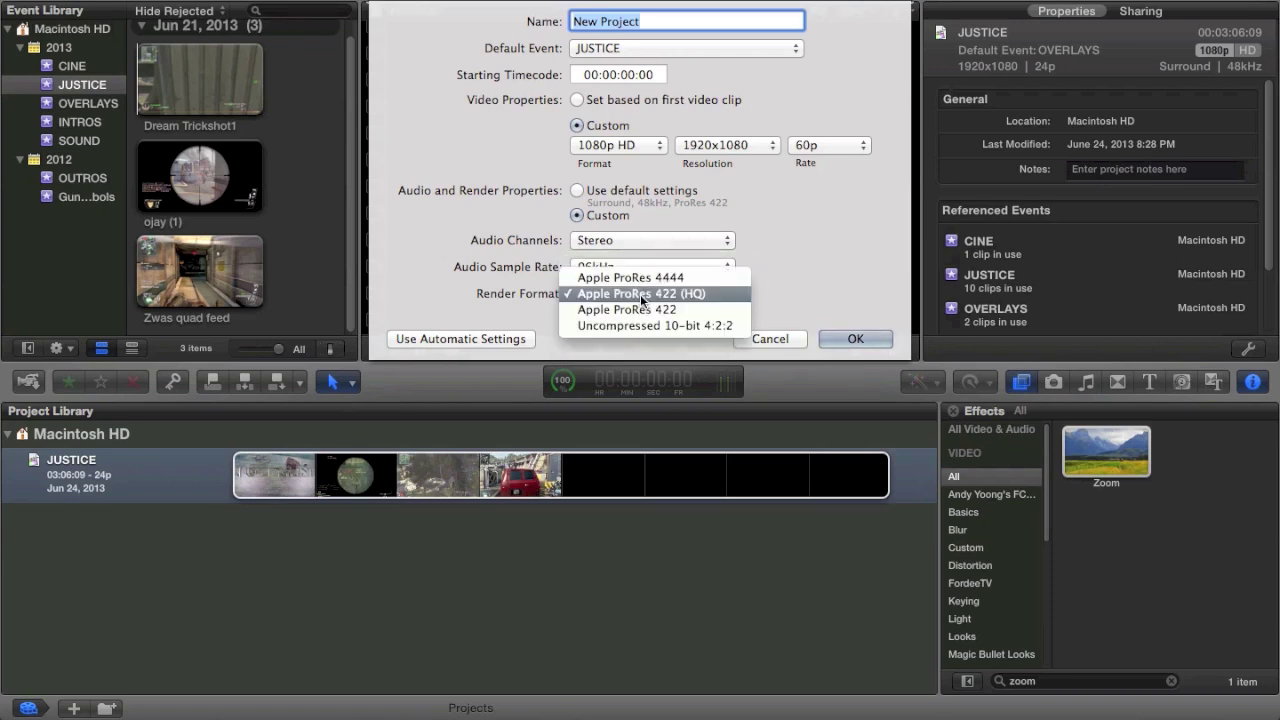
{"action": "left_click", "coordinate": [802, 253]}
{"action": "left_click", "coordinate": [580, 190]}
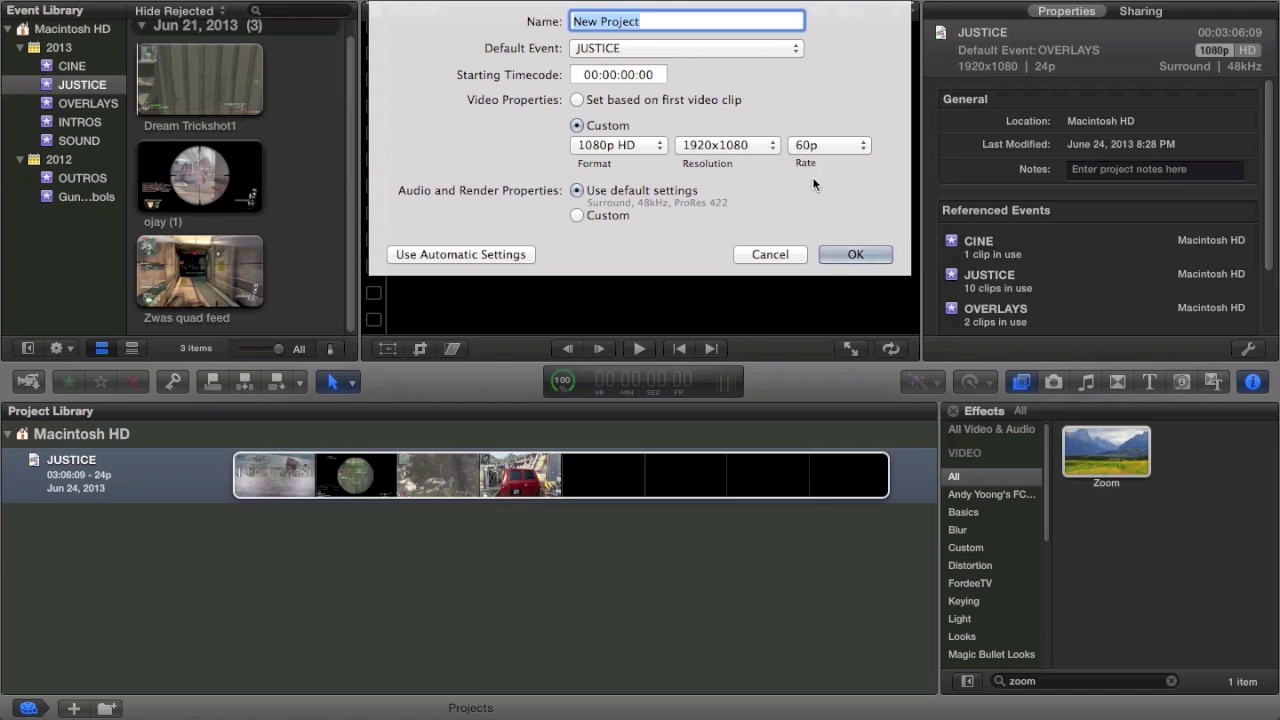
Step: Name the new project NCRE and create it
{"action": "type", "text": "NCRE"}
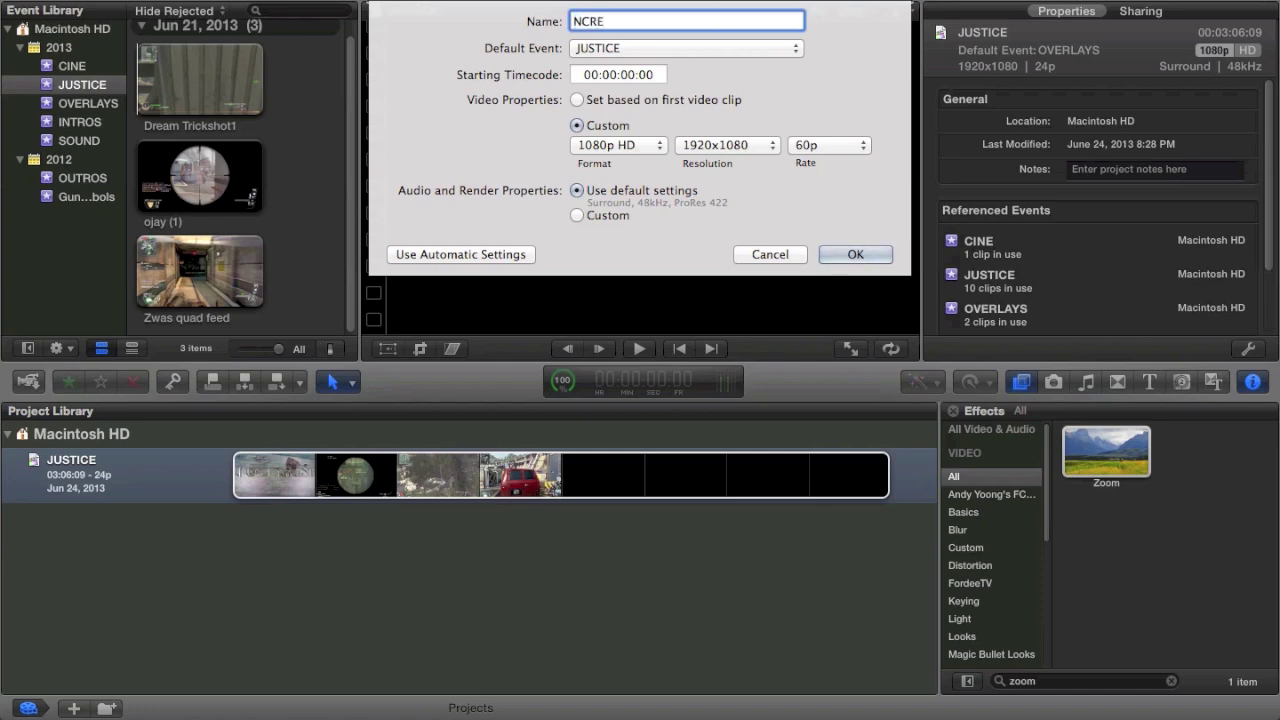
{"action": "key", "text": "Return"}
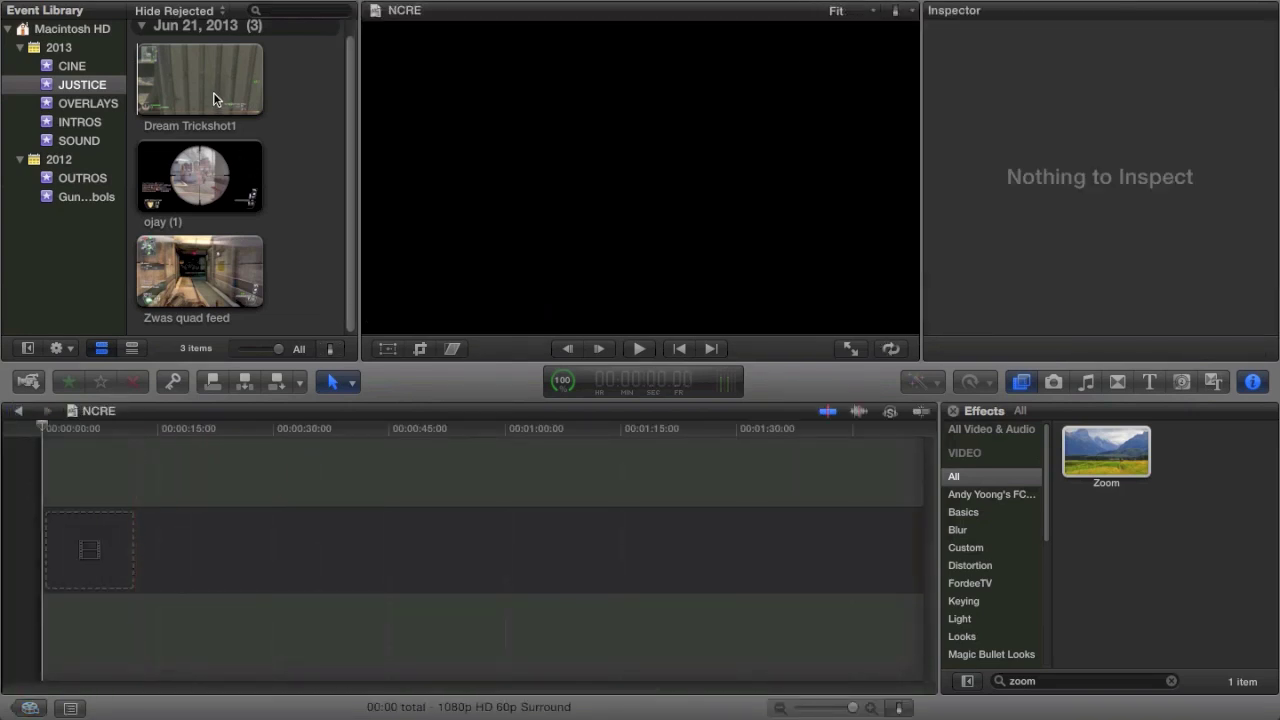
{"action": "scroll", "coordinate": [176, 131], "scroll_direction": "down", "scroll_amount": 1}
{"action": "scroll", "coordinate": [176, 131], "scroll_direction": "up", "scroll_amount": 2}
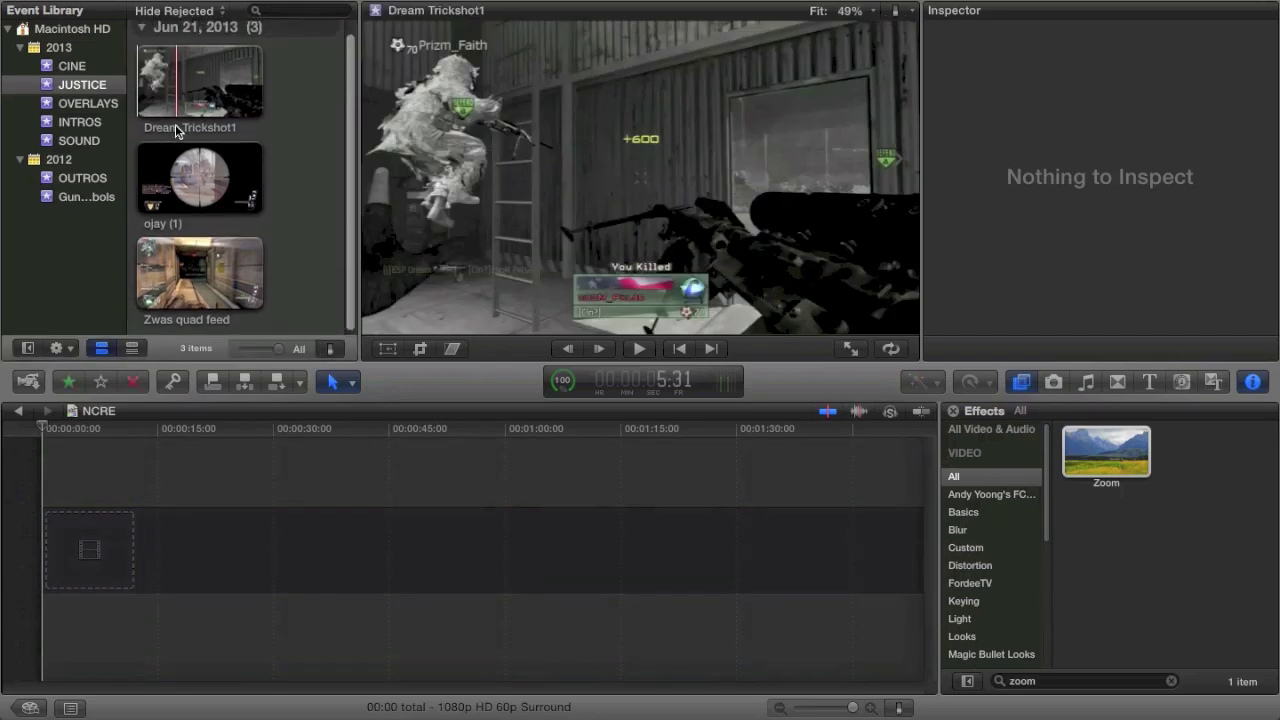
Step: Drag Dream Trickshot1 onto the start of the NCRE timeline and adjust its volume line
{"action": "left_click", "coordinate": [183, 110]}
{"action": "left_click_drag", "start_coordinate": [183, 110], "coordinate": [176, 585]}
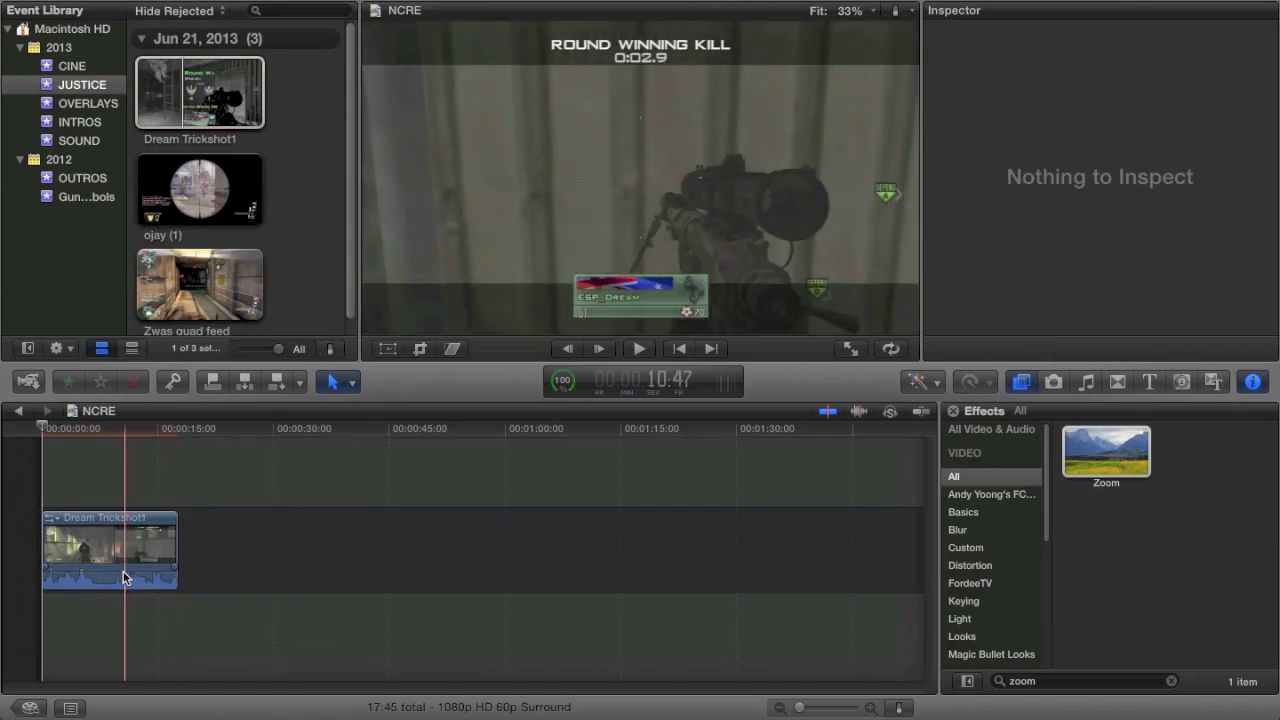
{"action": "left_click", "coordinate": [125, 577]}
{"action": "left_click_drag", "start_coordinate": [125, 575], "coordinate": [104, 606]}
{"action": "left_click", "coordinate": [229, 571]}
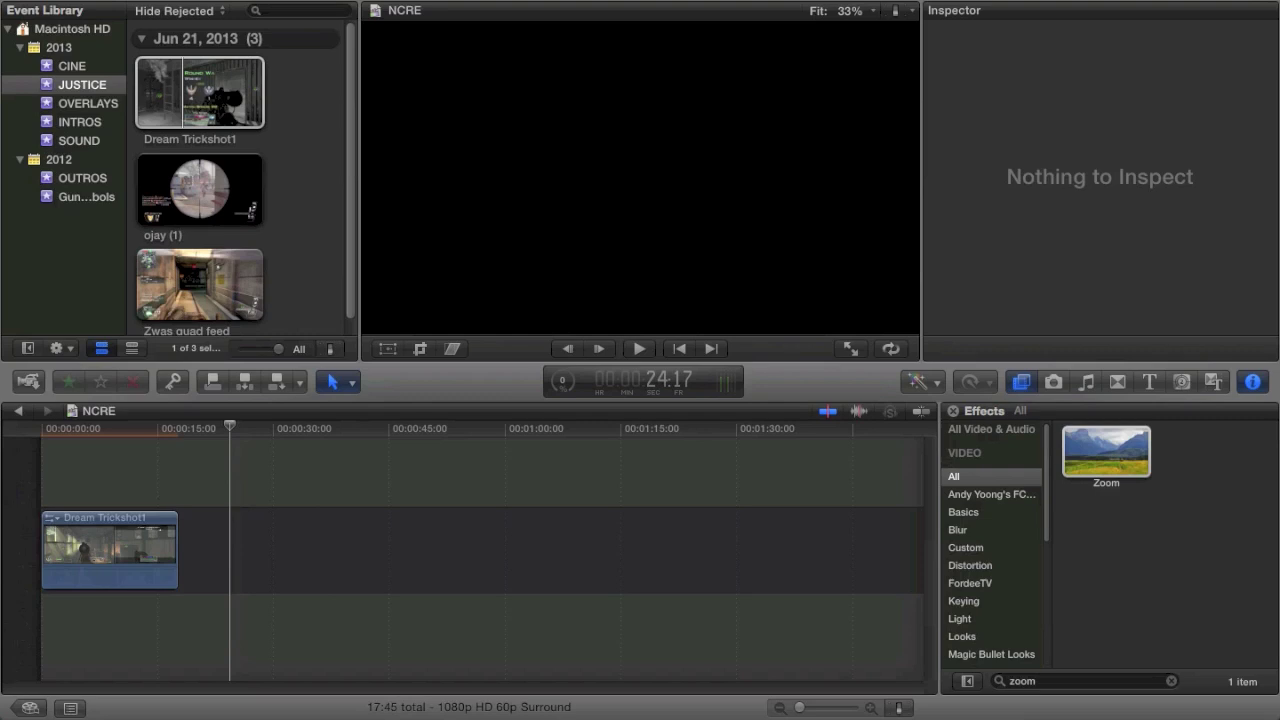
Step: Choose Export Media… from the Share menu to open the Export "NCRE" sheet
{"action": "left_click", "coordinate": [415, 0]}
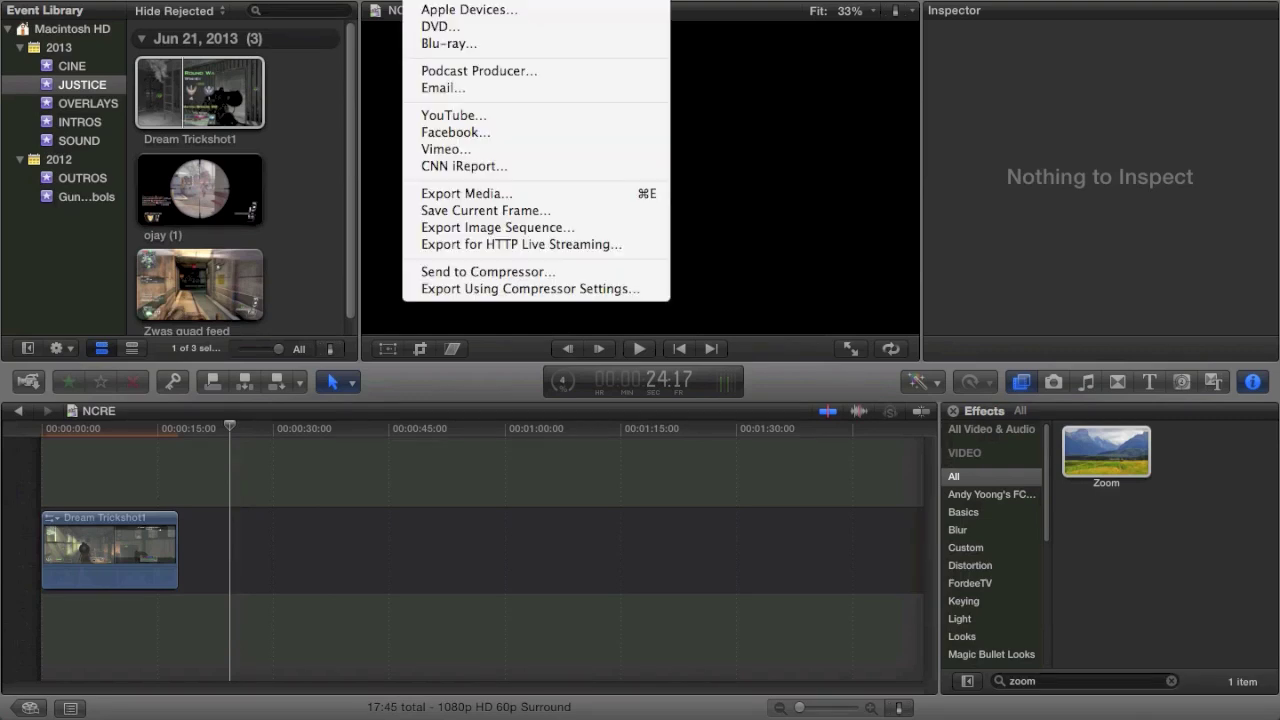
{"action": "left_click", "coordinate": [459, 193]}
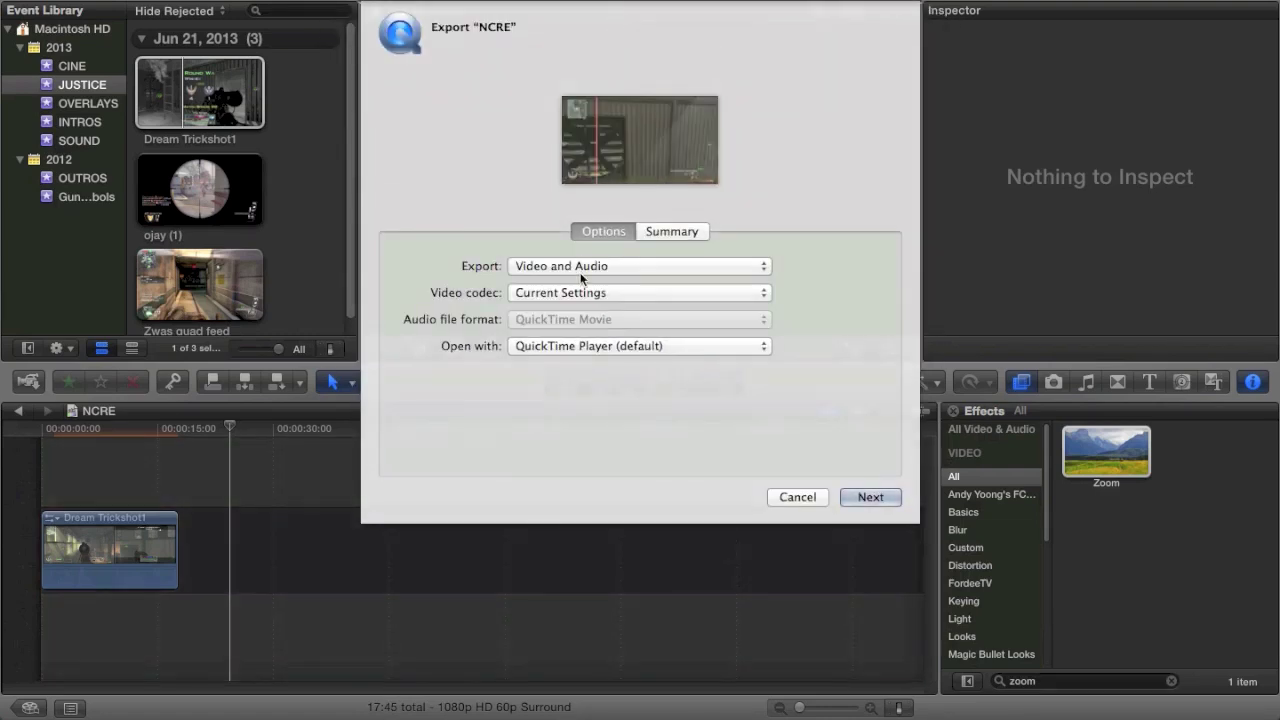
Step: Keep exporting Video and Audio and set the video codec to H.264
{"action": "left_click", "coordinate": [579, 268]}
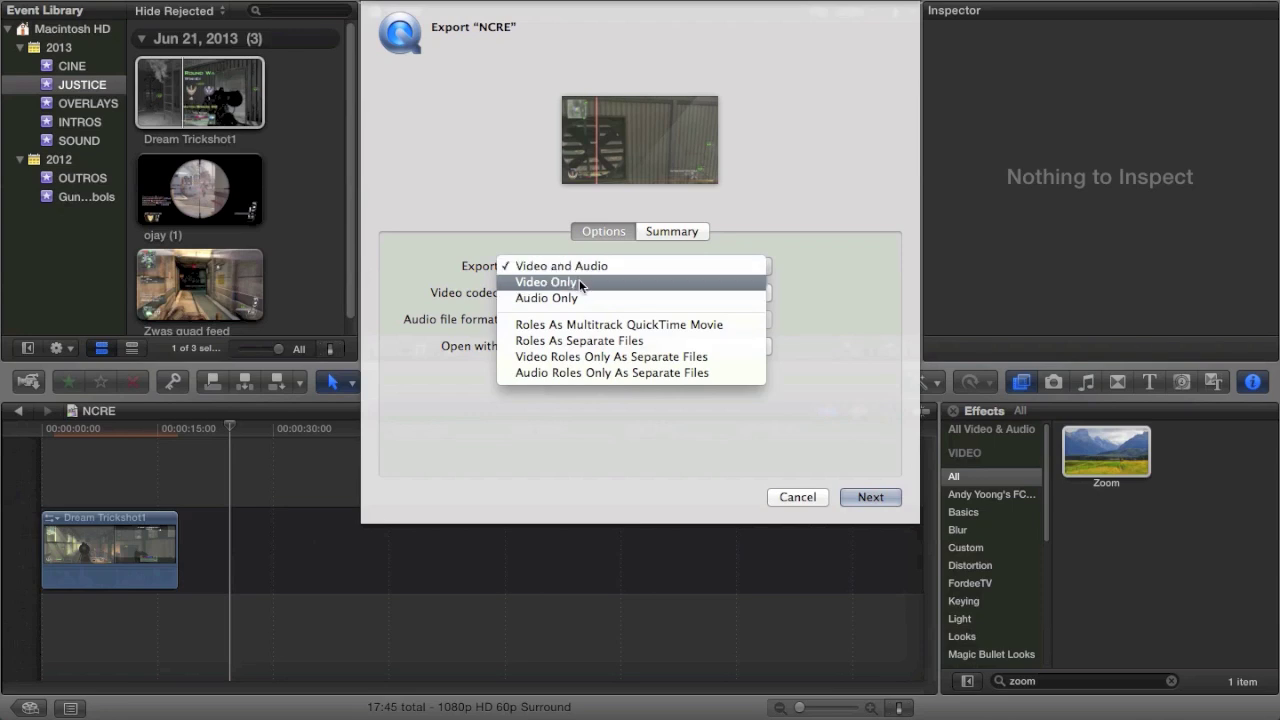
{"action": "left_click", "coordinate": [579, 268]}
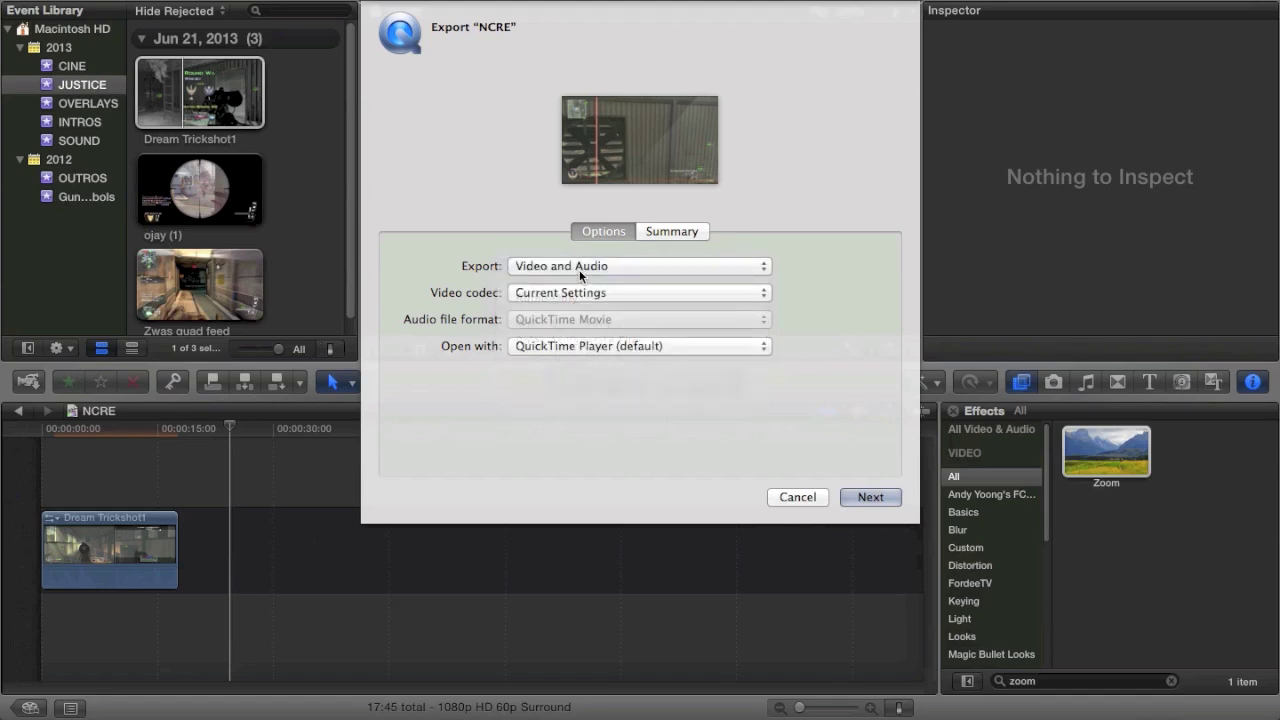
{"action": "left_click", "coordinate": [583, 294]}
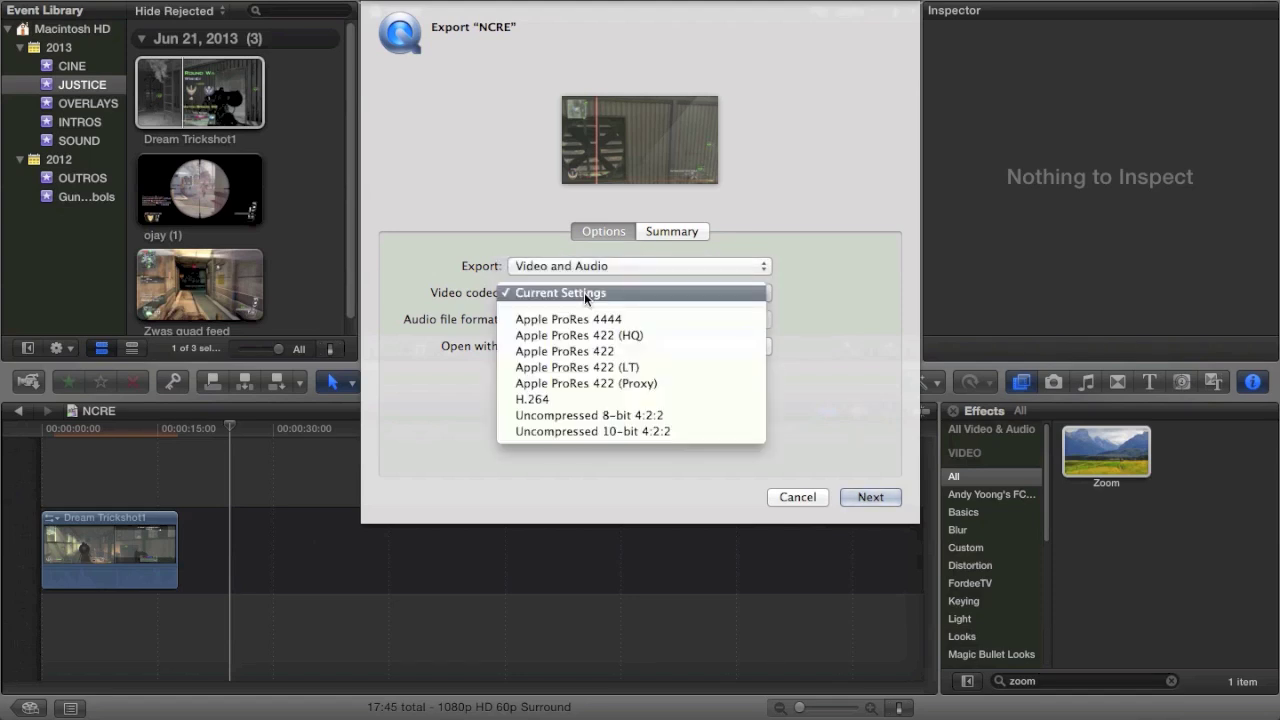
{"action": "left_click", "coordinate": [584, 292]}
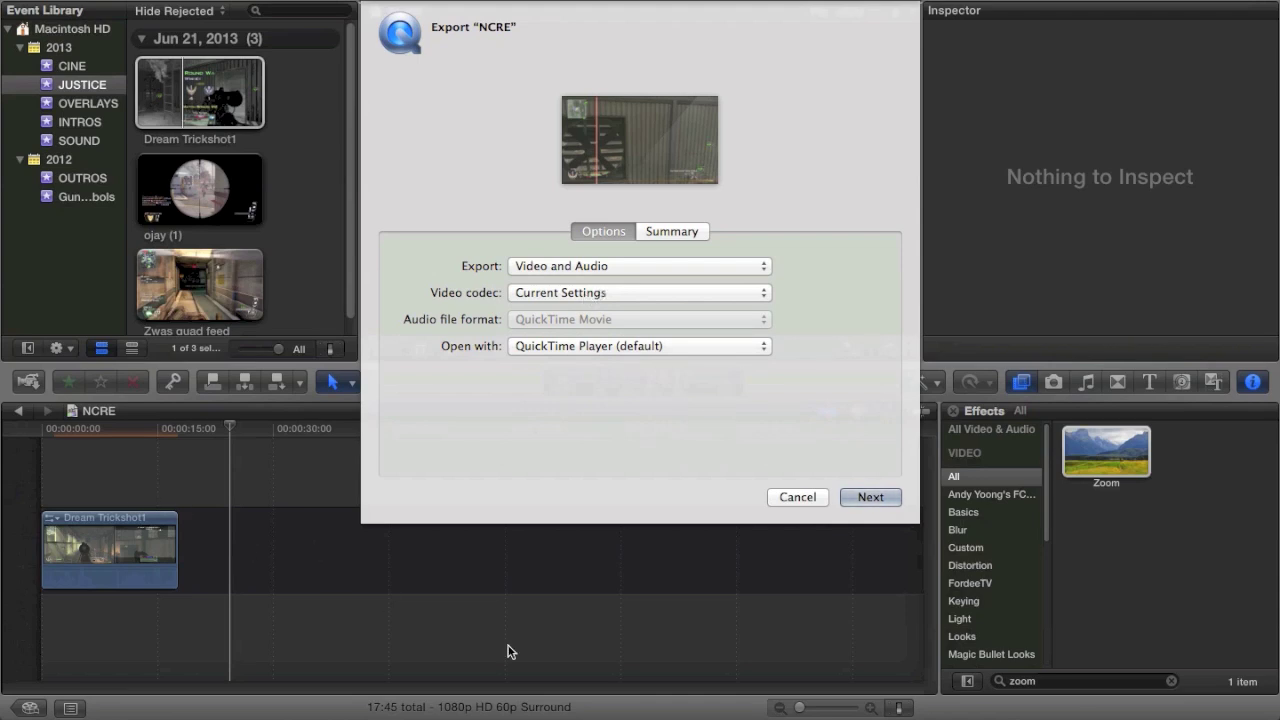
{"action": "left_click", "coordinate": [647, 296]}
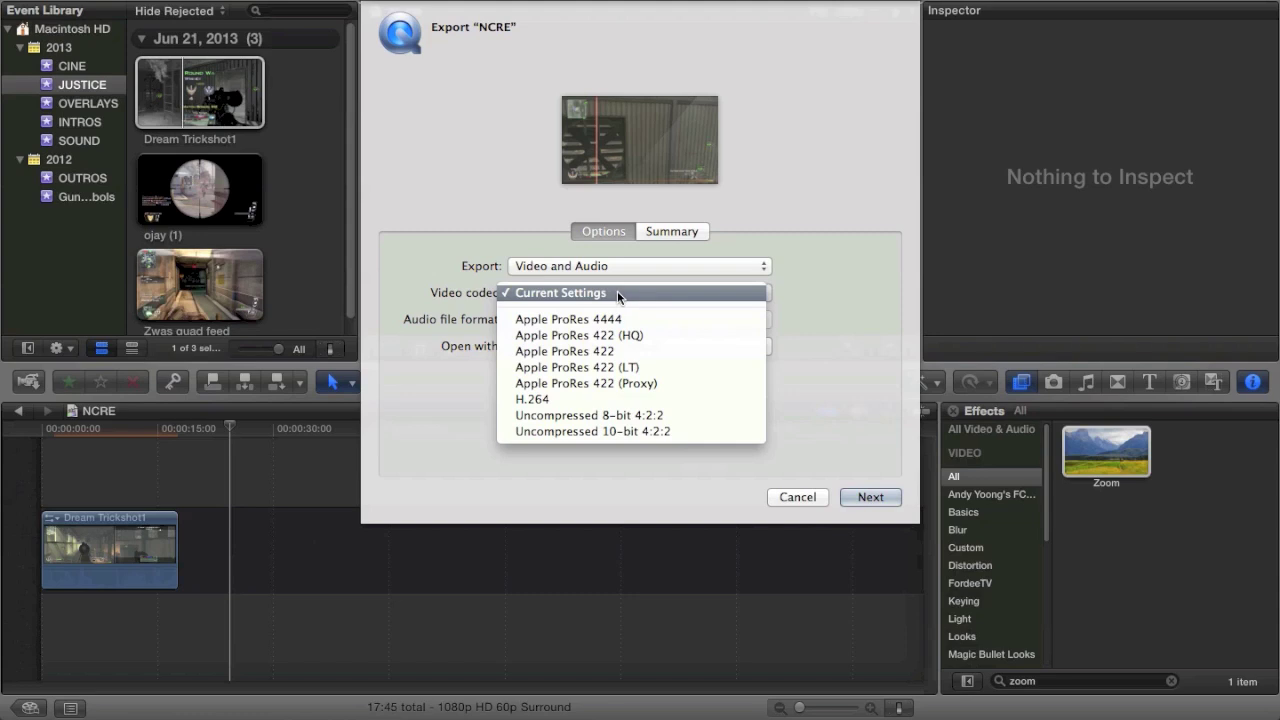
{"action": "left_click", "coordinate": [597, 403]}
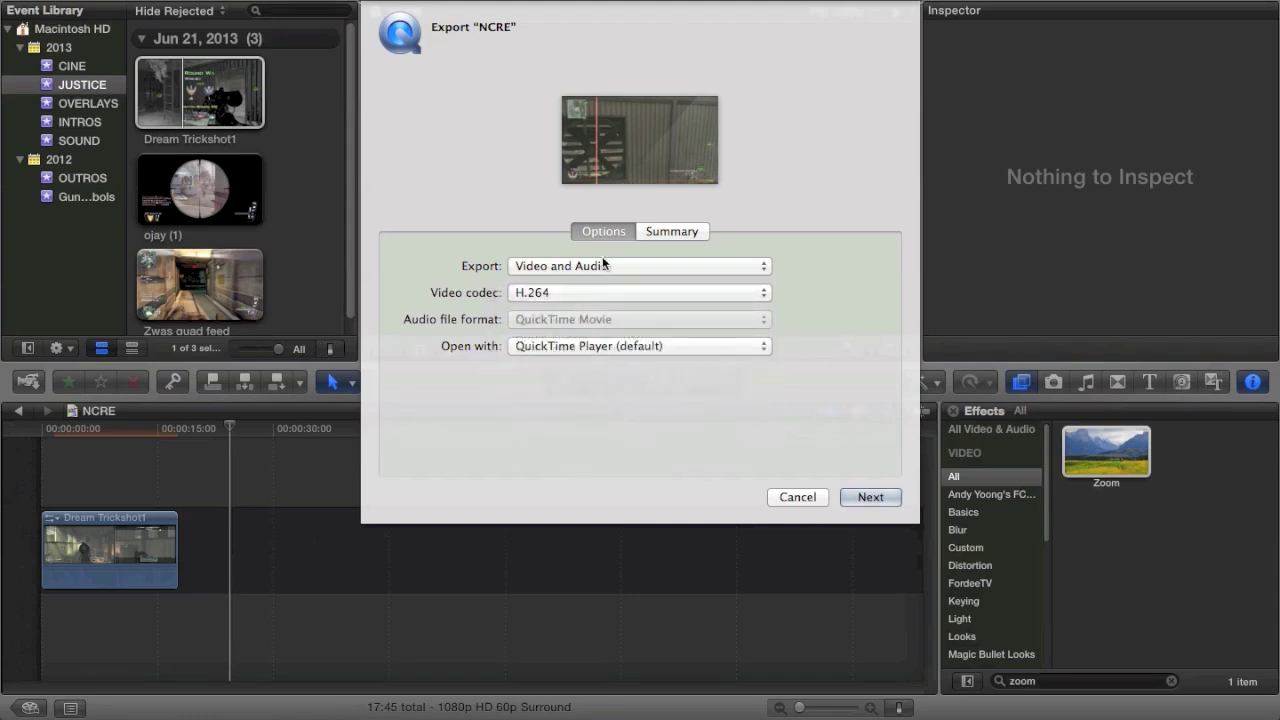
Step: Set Open with to None, then back to QuickTime Player, and view the NCRE.mov summary
{"action": "left_click", "coordinate": [633, 346]}
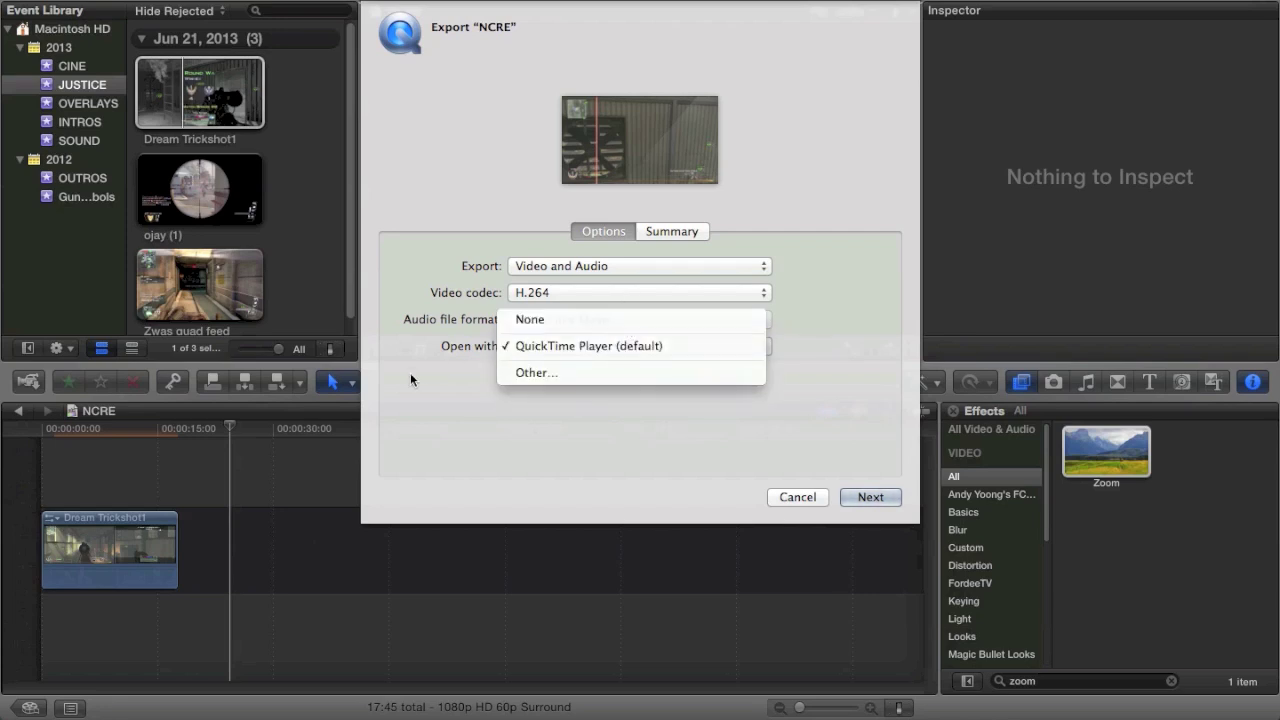
{"action": "left_click", "coordinate": [410, 372]}
{"action": "left_click", "coordinate": [627, 345]}
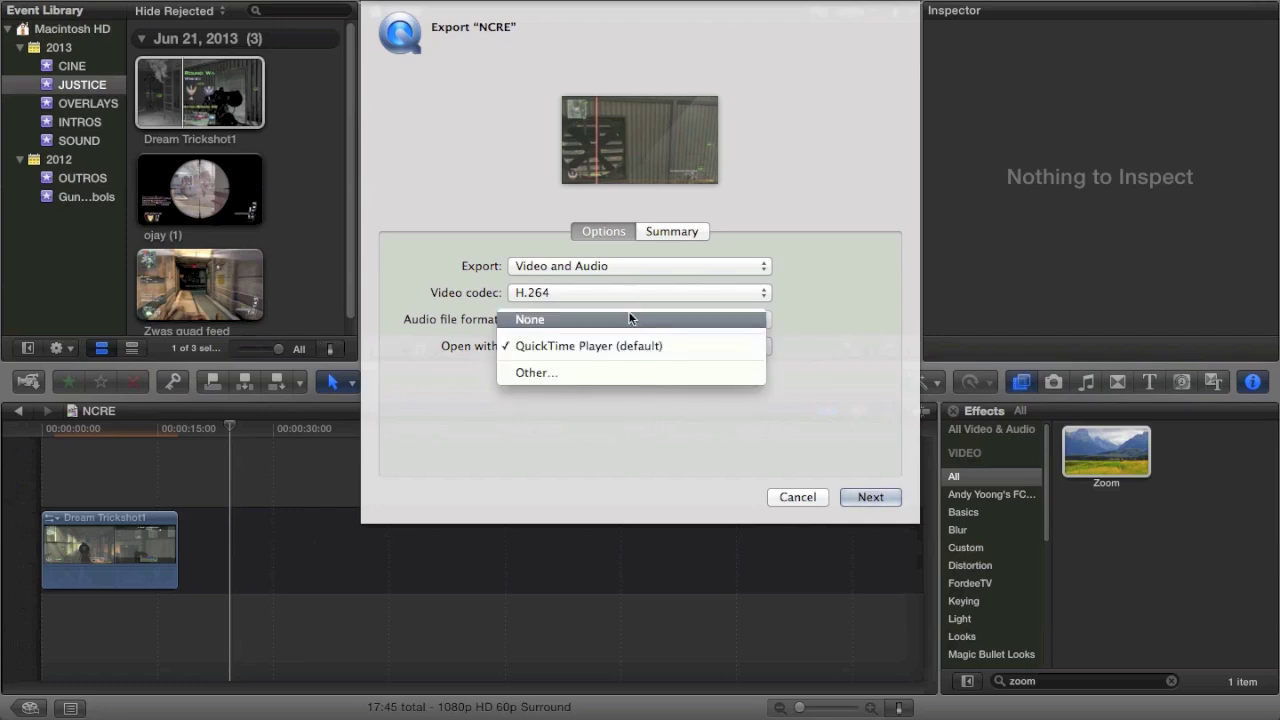
{"action": "left_click", "coordinate": [628, 322]}
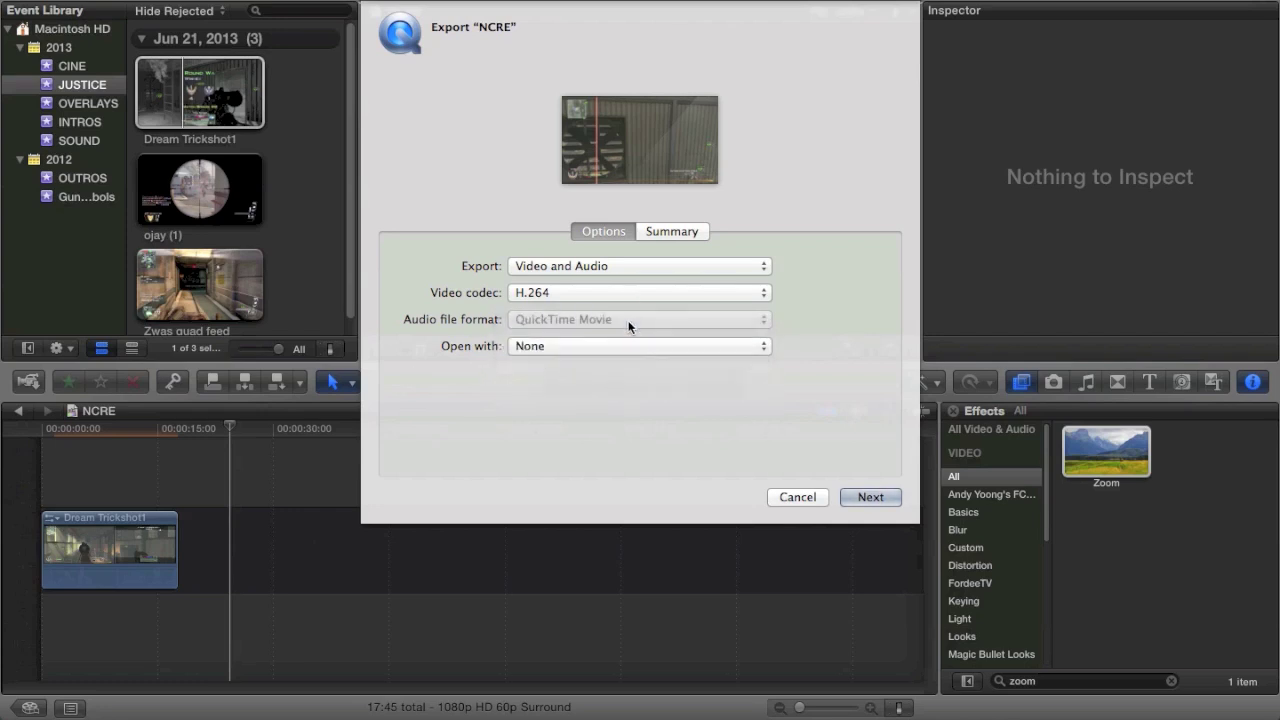
{"action": "left_click", "coordinate": [601, 345]}
{"action": "left_click", "coordinate": [595, 373]}
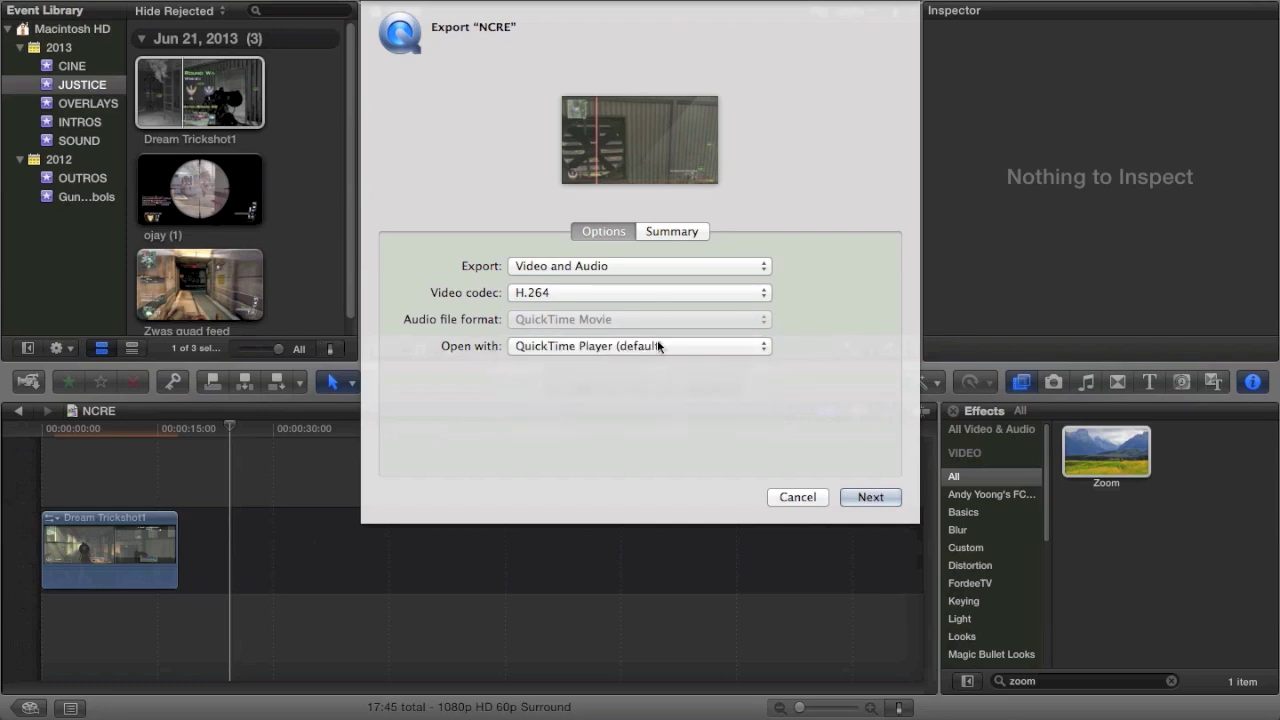
{"action": "left_click", "coordinate": [656, 228]}
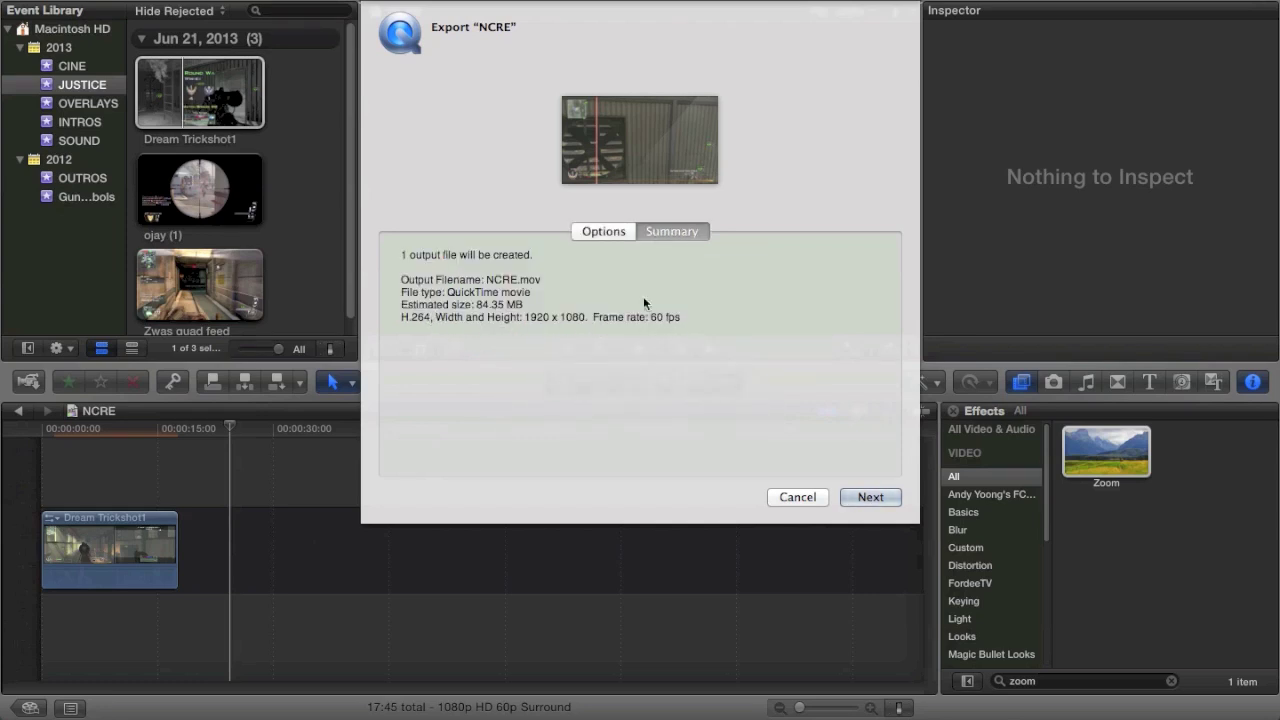
Step: Switch the export's video codec from H.264 to Current Settings, checking the summary afterwards
{"action": "left_click", "coordinate": [605, 233]}
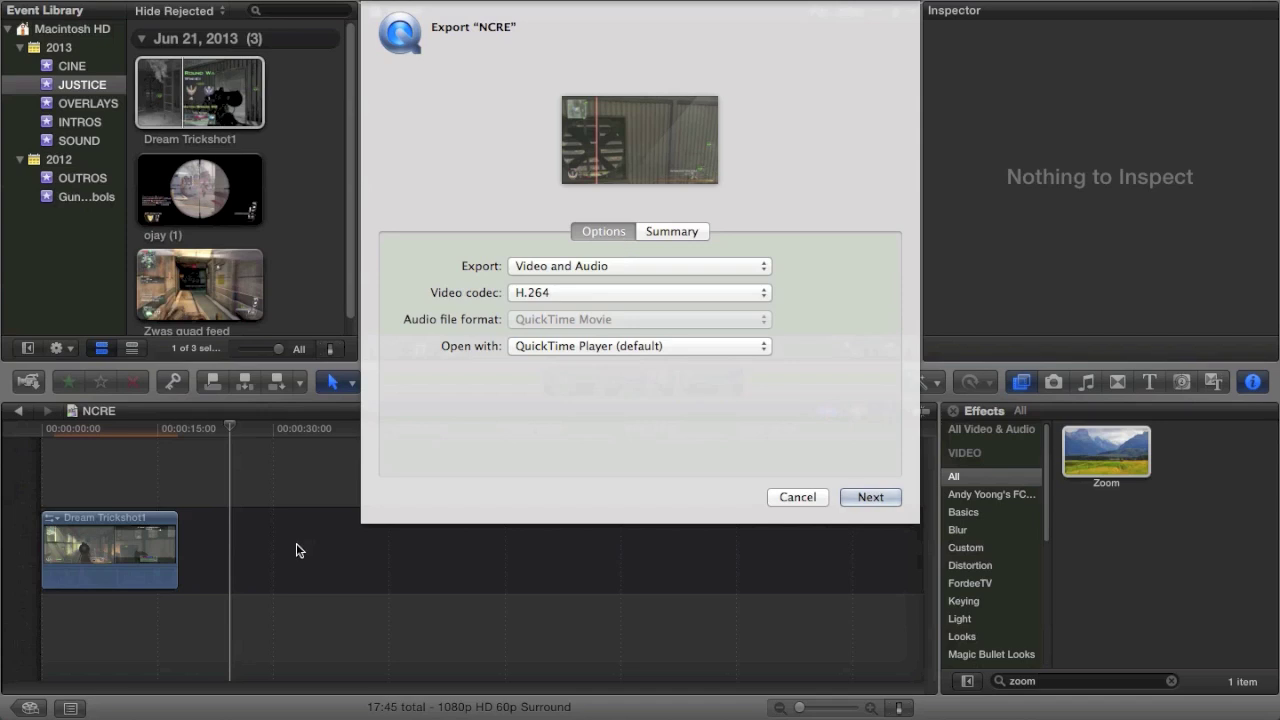
{"action": "left_click", "coordinate": [669, 232]}
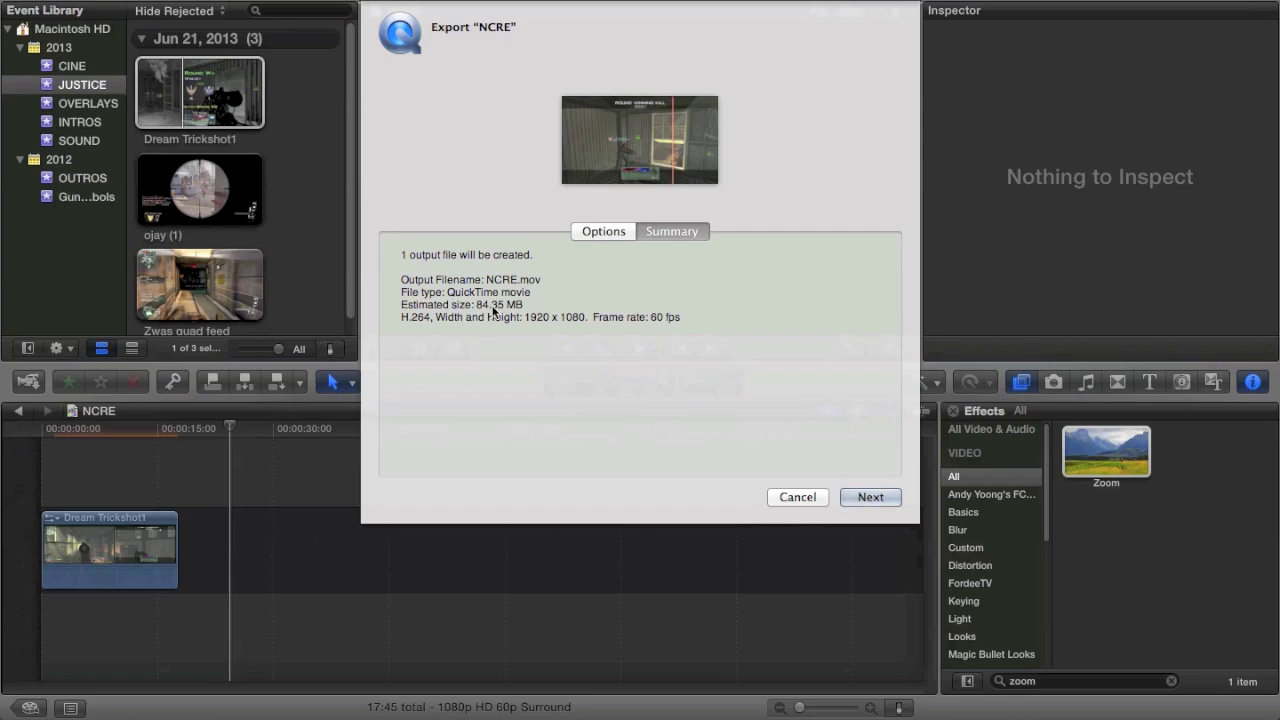
{"action": "left_click", "coordinate": [582, 233]}
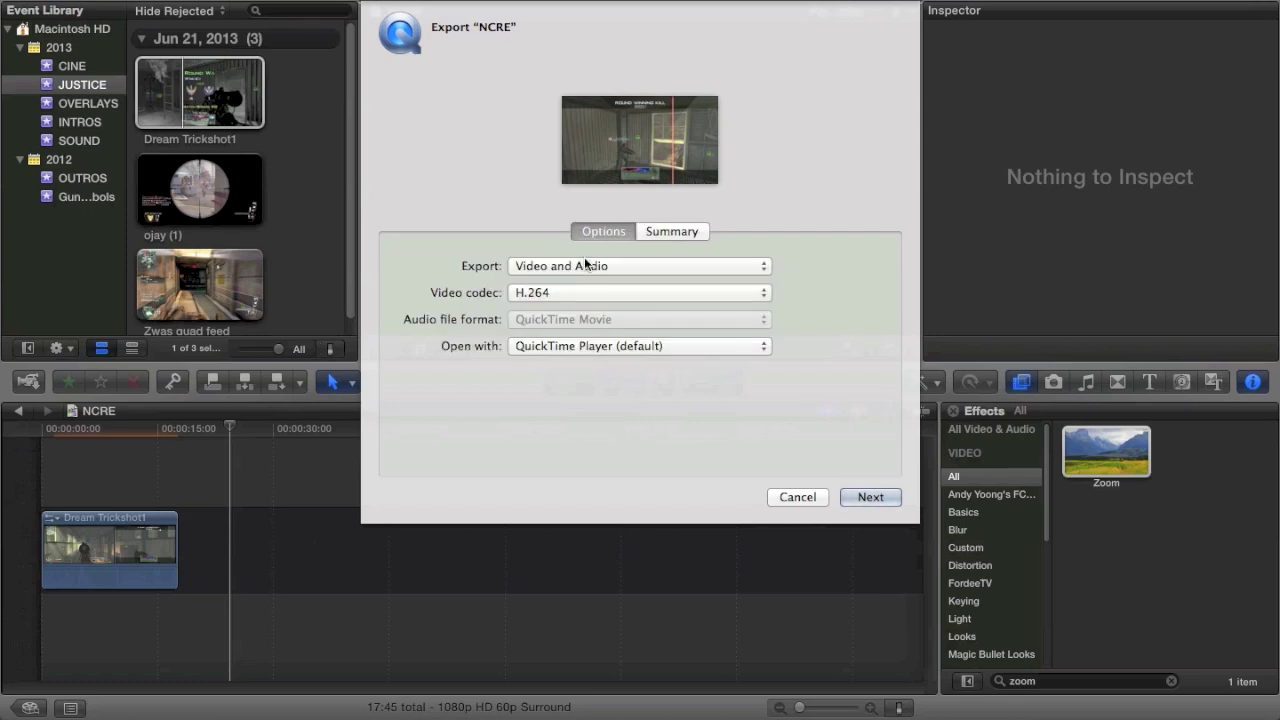
{"action": "left_click", "coordinate": [590, 290]}
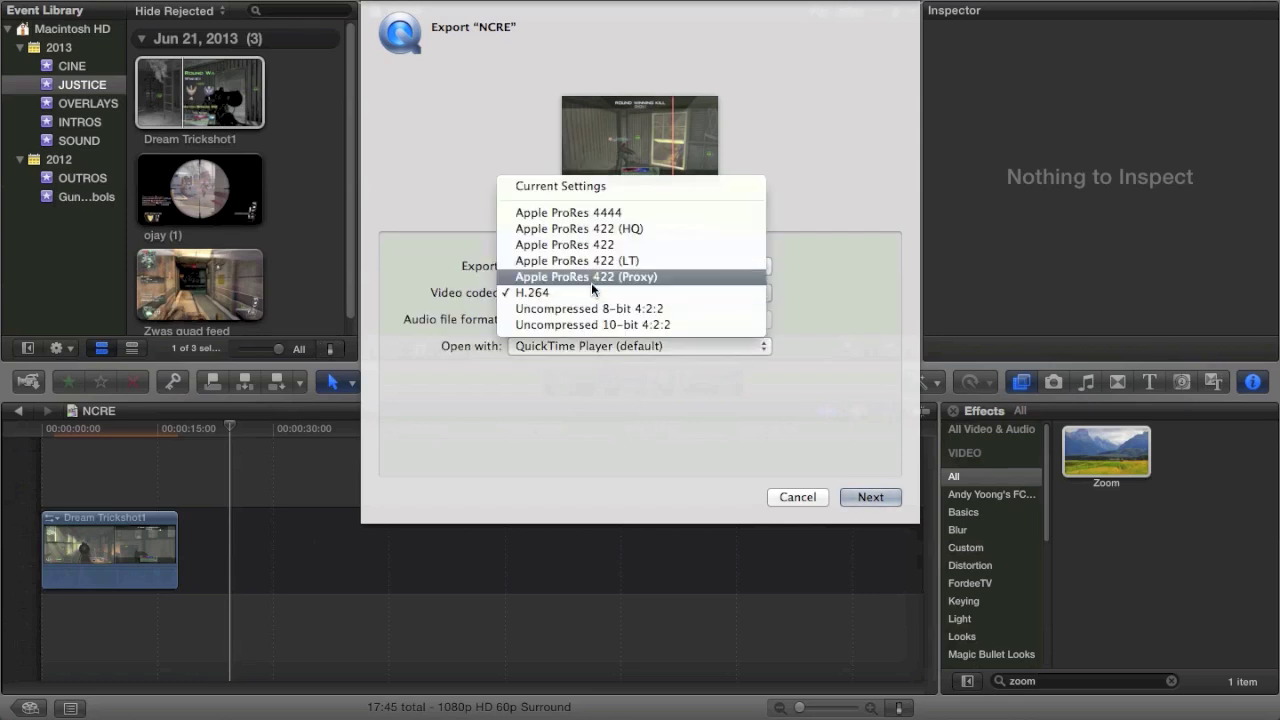
{"action": "left_click", "coordinate": [626, 189]}
{"action": "left_click", "coordinate": [647, 231]}
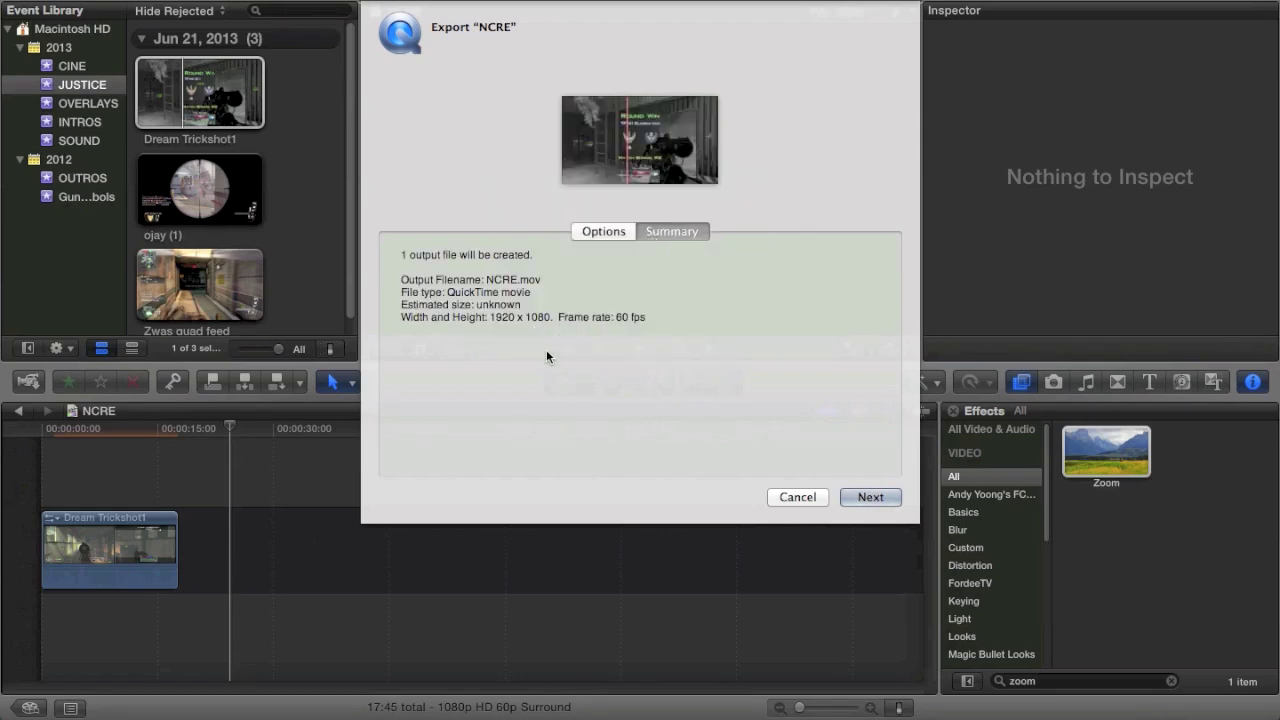
{"action": "left_click", "coordinate": [589, 229]}
{"action": "left_click", "coordinate": [589, 294]}
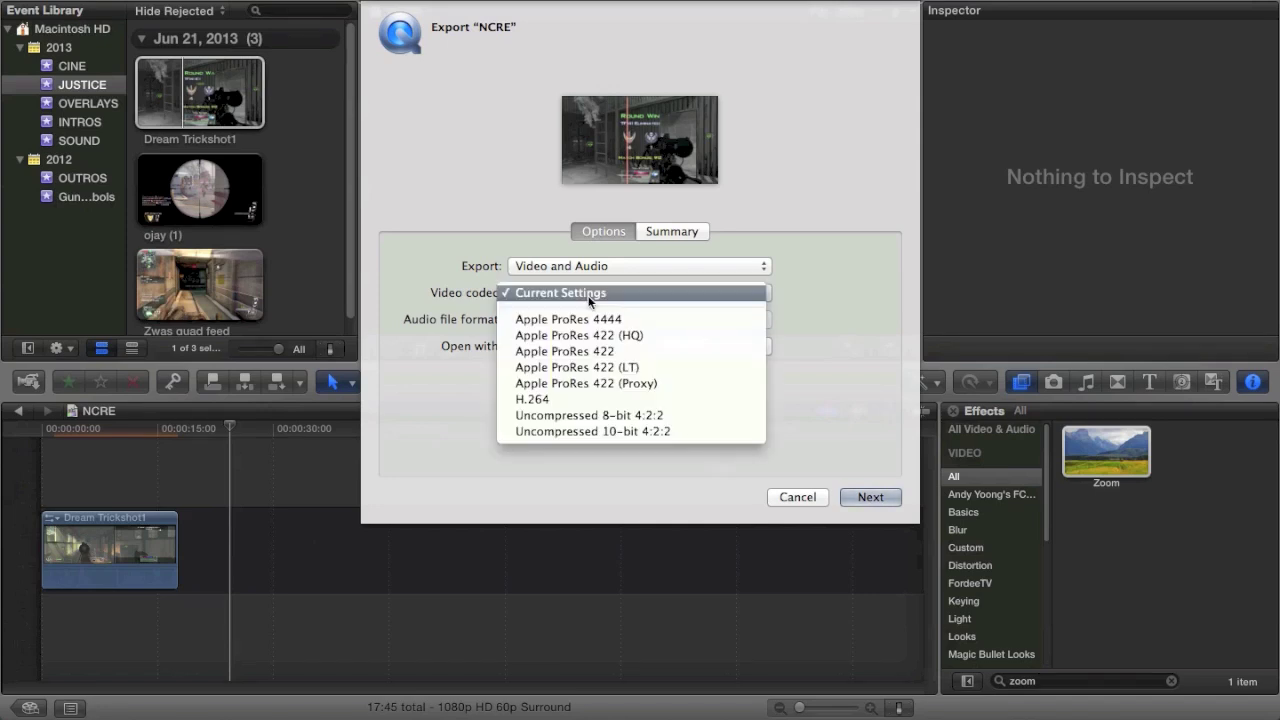
{"action": "left_click", "coordinate": [588, 294]}
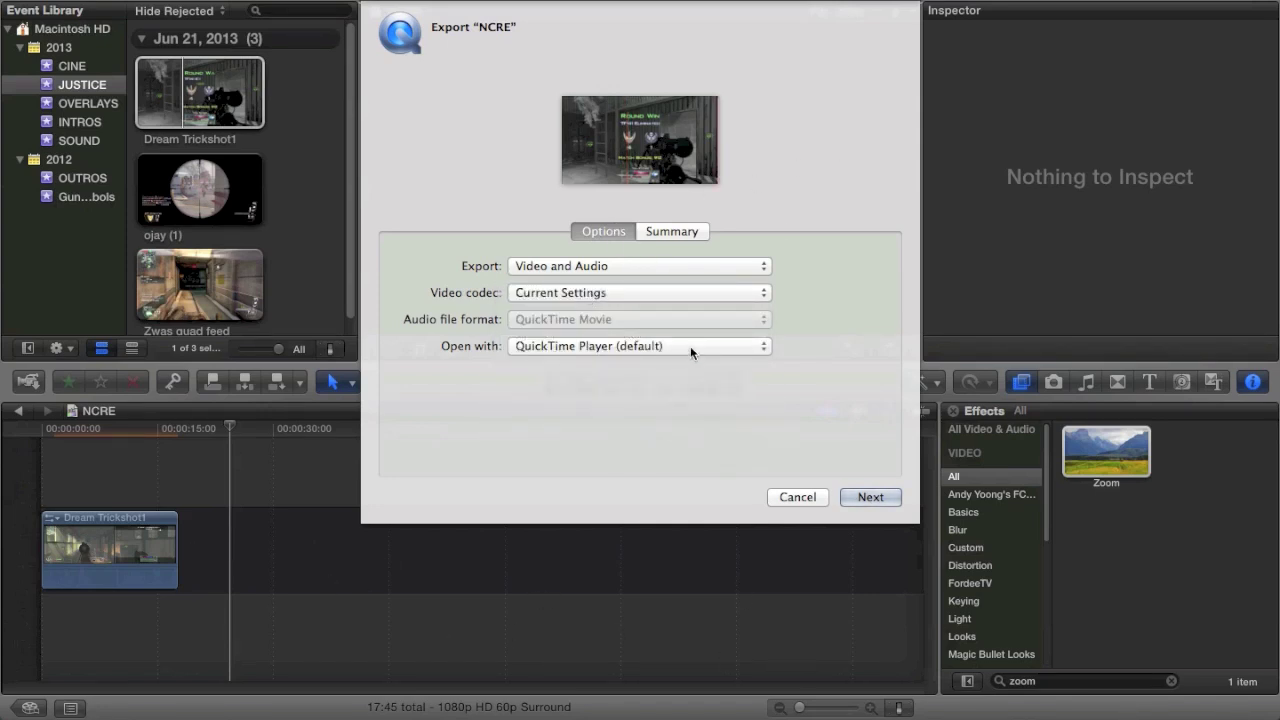
Step: Confirm the Current Settings codec and save the export as NCRE on the Desktop
{"action": "left_click", "coordinate": [656, 291]}
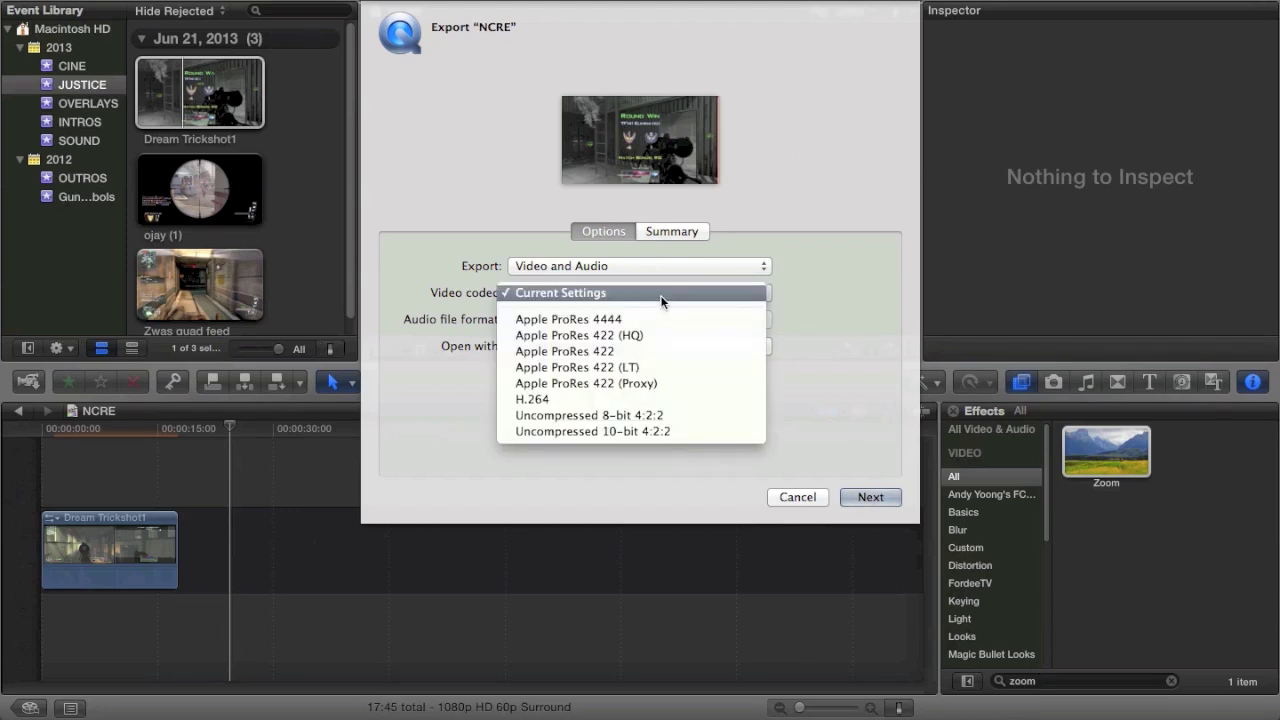
{"action": "left_click", "coordinate": [661, 296]}
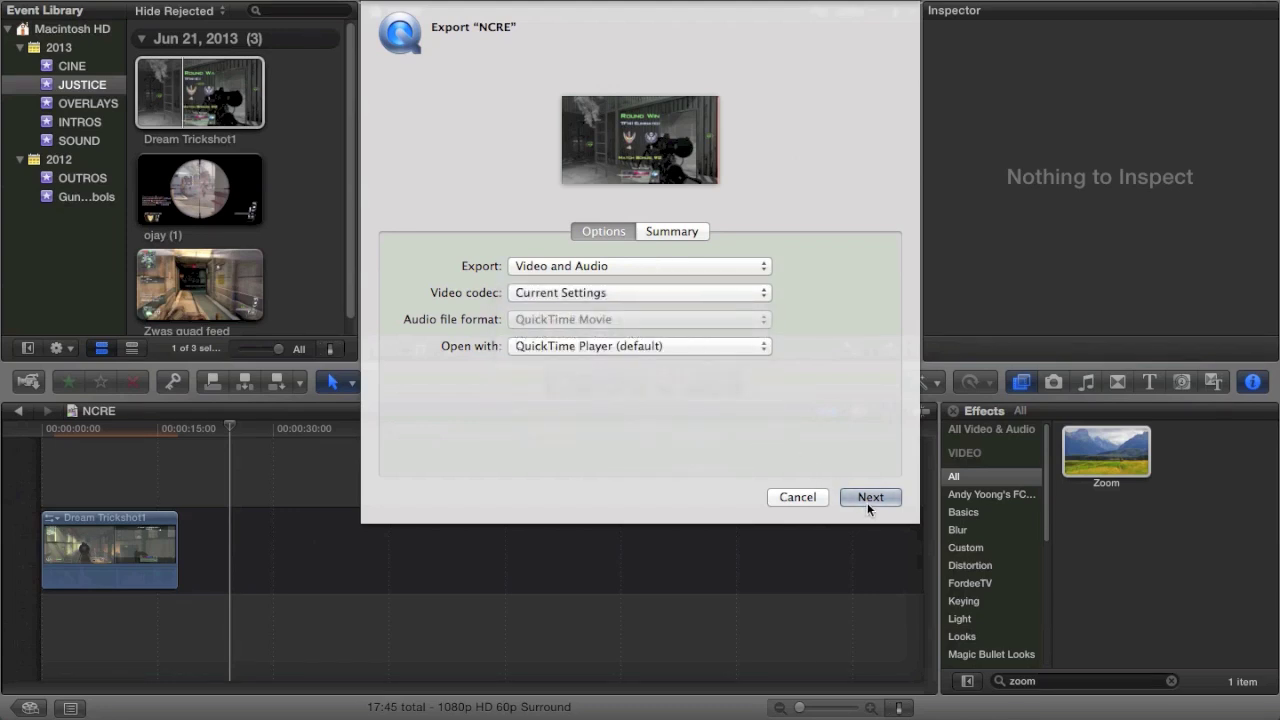
{"action": "left_click", "coordinate": [867, 502]}
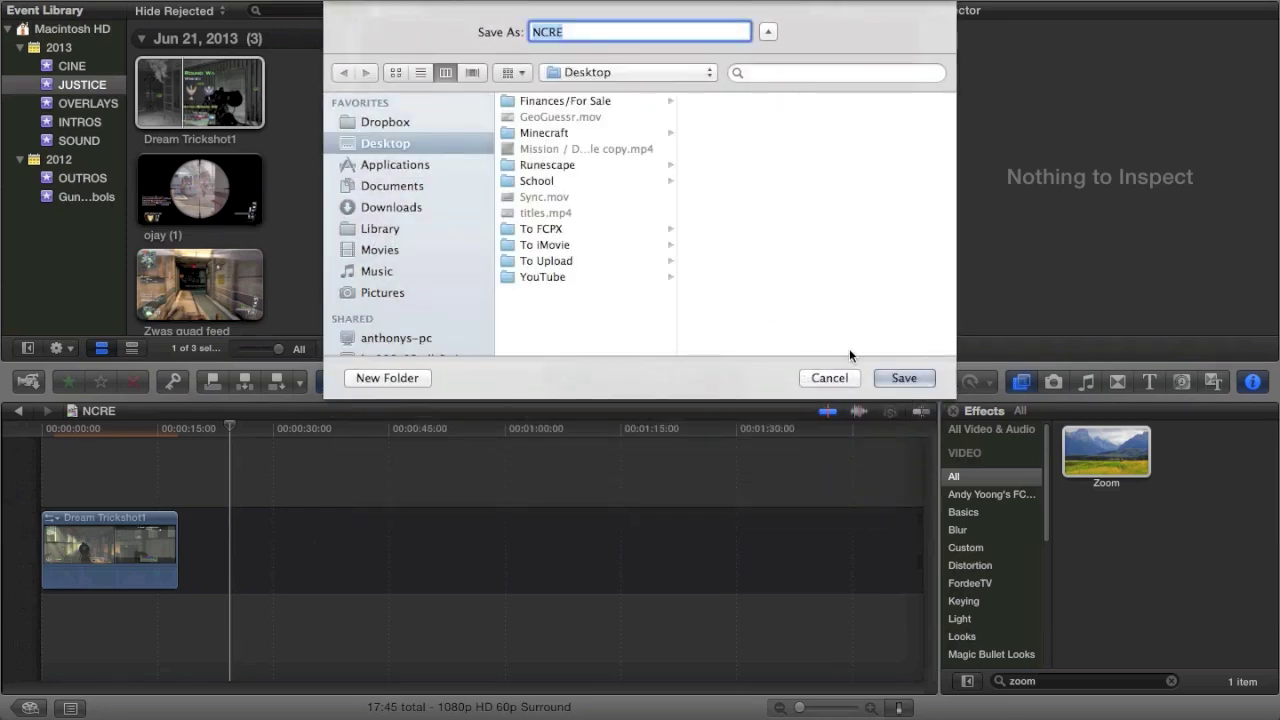
{"action": "left_click", "coordinate": [905, 377]}
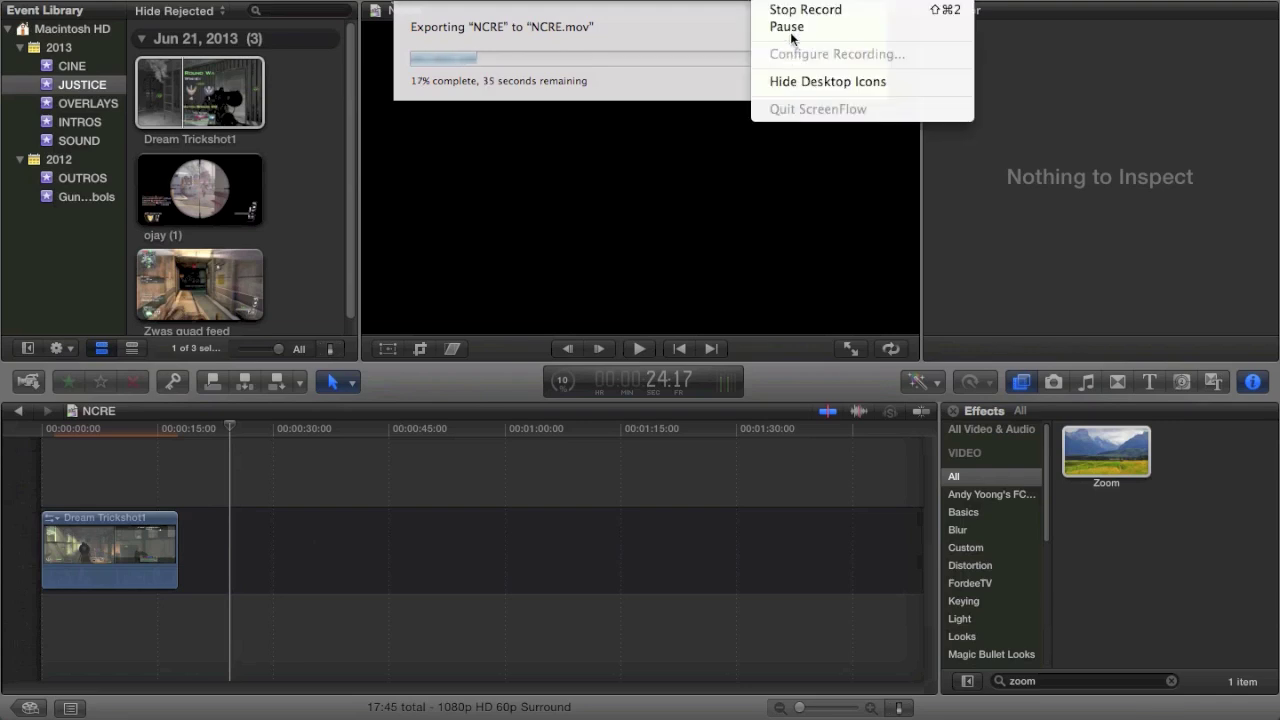
Step: Select NCRE.mov on the Finder Desktop to check its preview, 496.6 MB size and 00:18 duration
{"action": "left_click", "coordinate": [797, 34]}
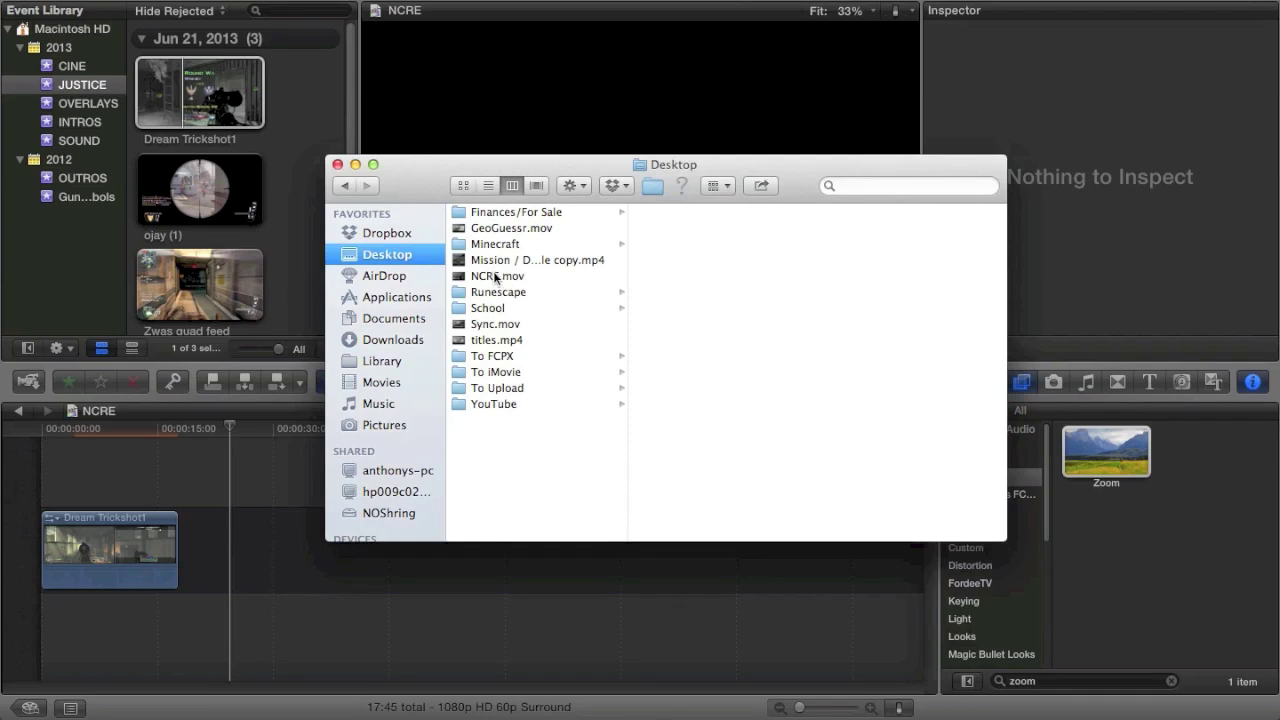
{"action": "left_click", "coordinate": [495, 276]}
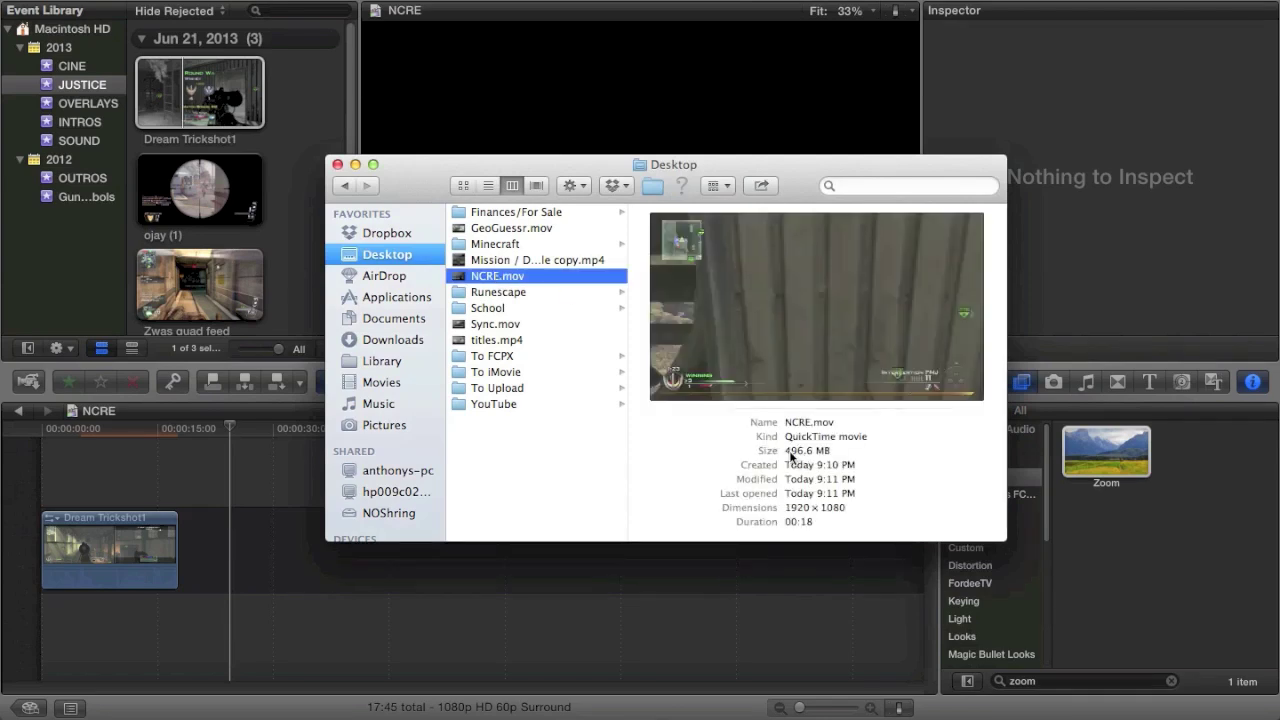
{"action": "left_click_drag", "start_coordinate": [787, 452], "coordinate": [808, 456]}
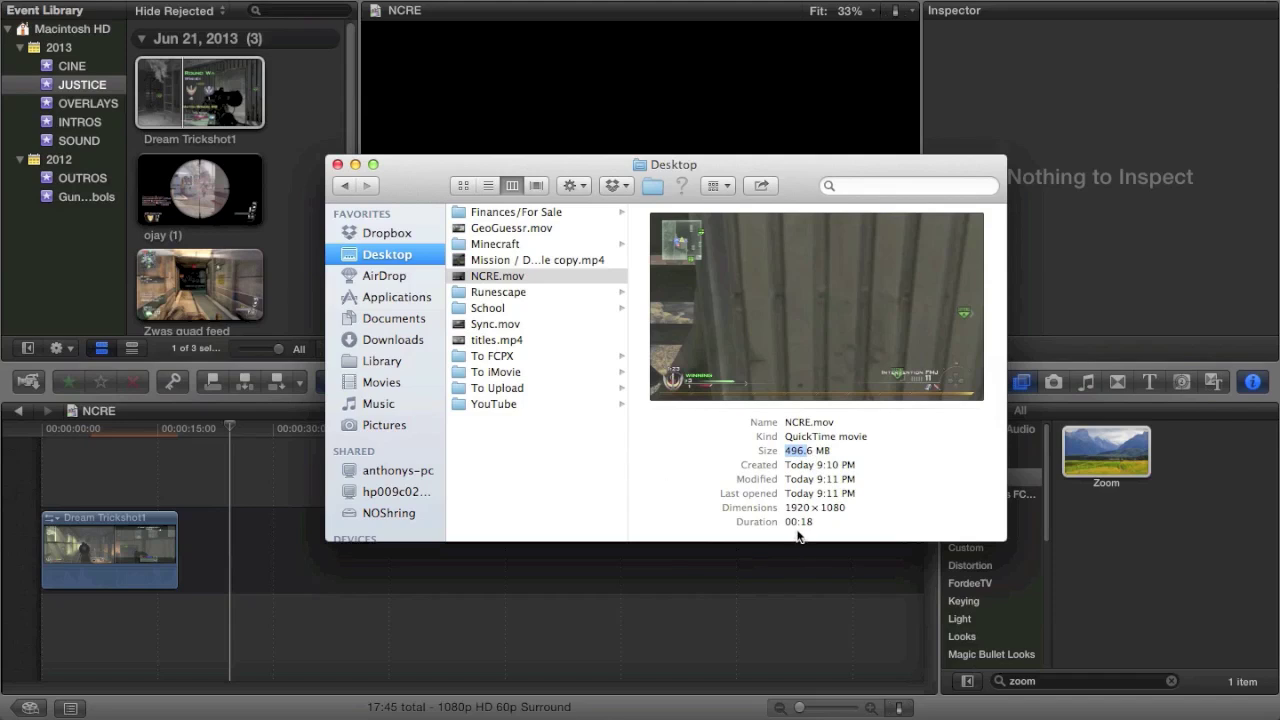
{"action": "left_click", "coordinate": [578, 466]}
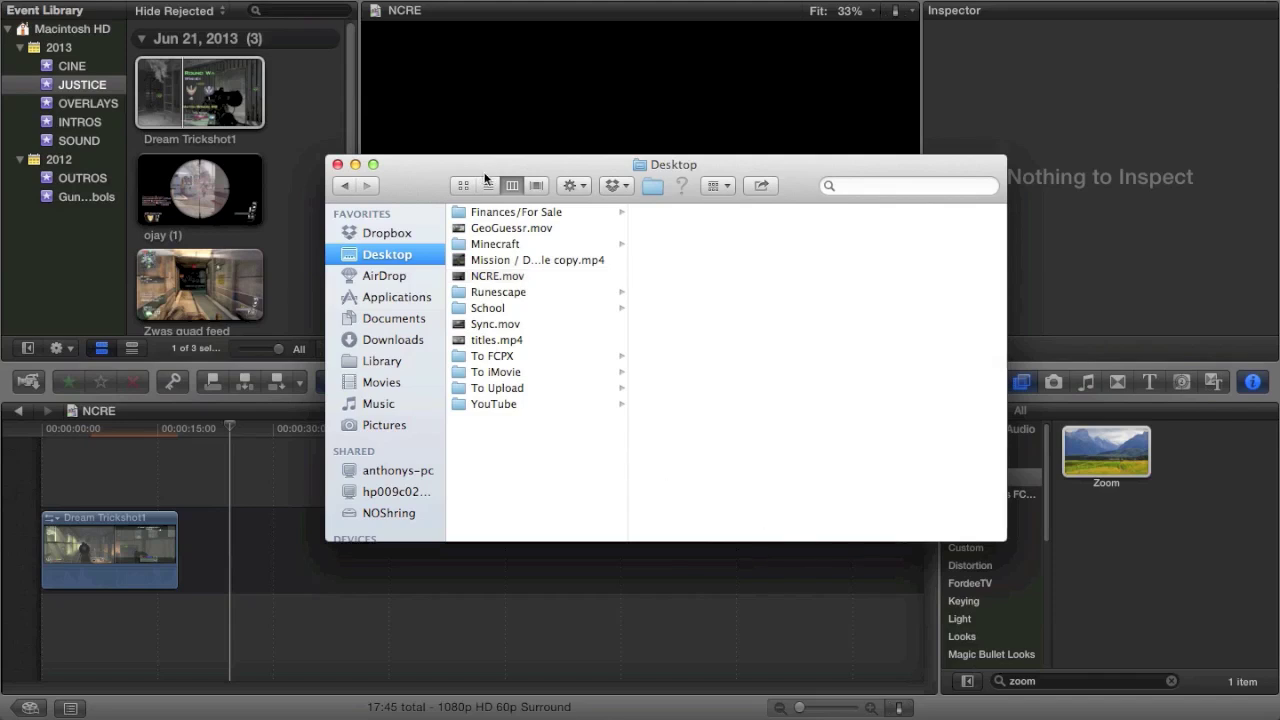
{"action": "left_click", "coordinate": [479, 278]}
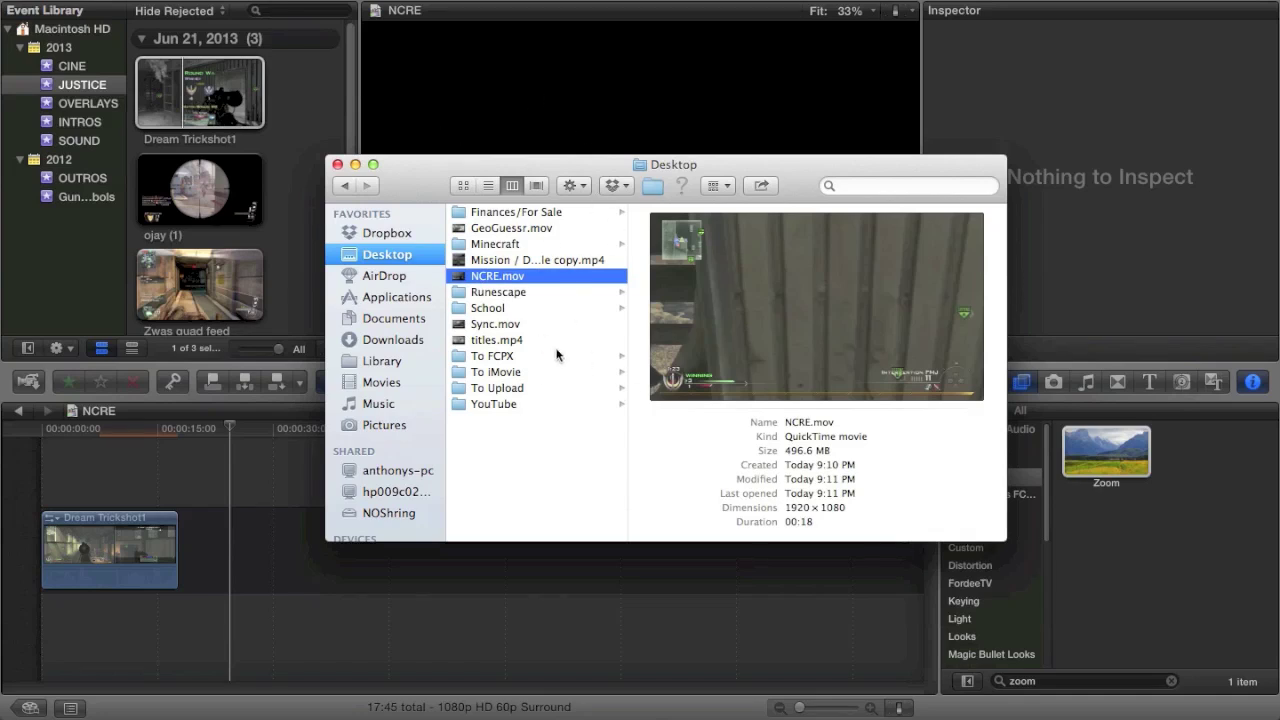
{"action": "left_click", "coordinate": [548, 469]}
{"action": "left_click", "coordinate": [497, 276]}
Step: Launch iMovie and import NCRE.mov from the Desktop into the NCRE event
{"action": "mouse_move", "coordinate": [400, 712]}
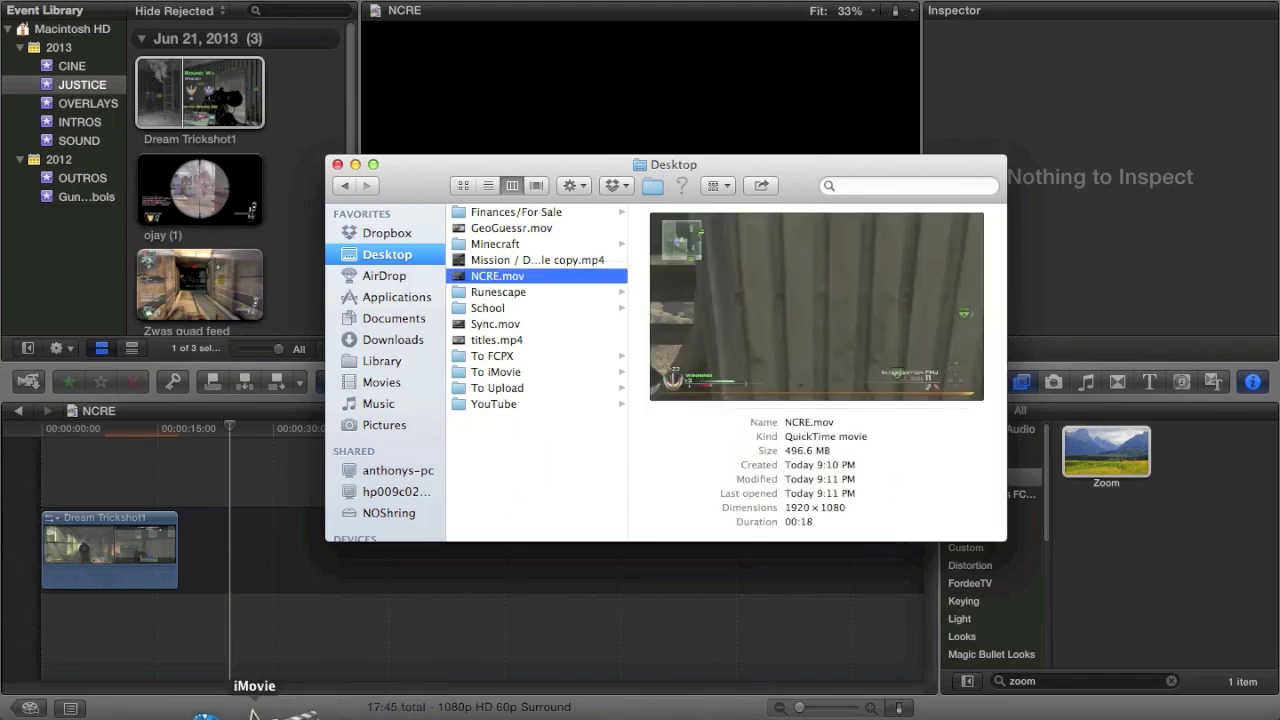
{"action": "left_click", "coordinate": [254, 712]}
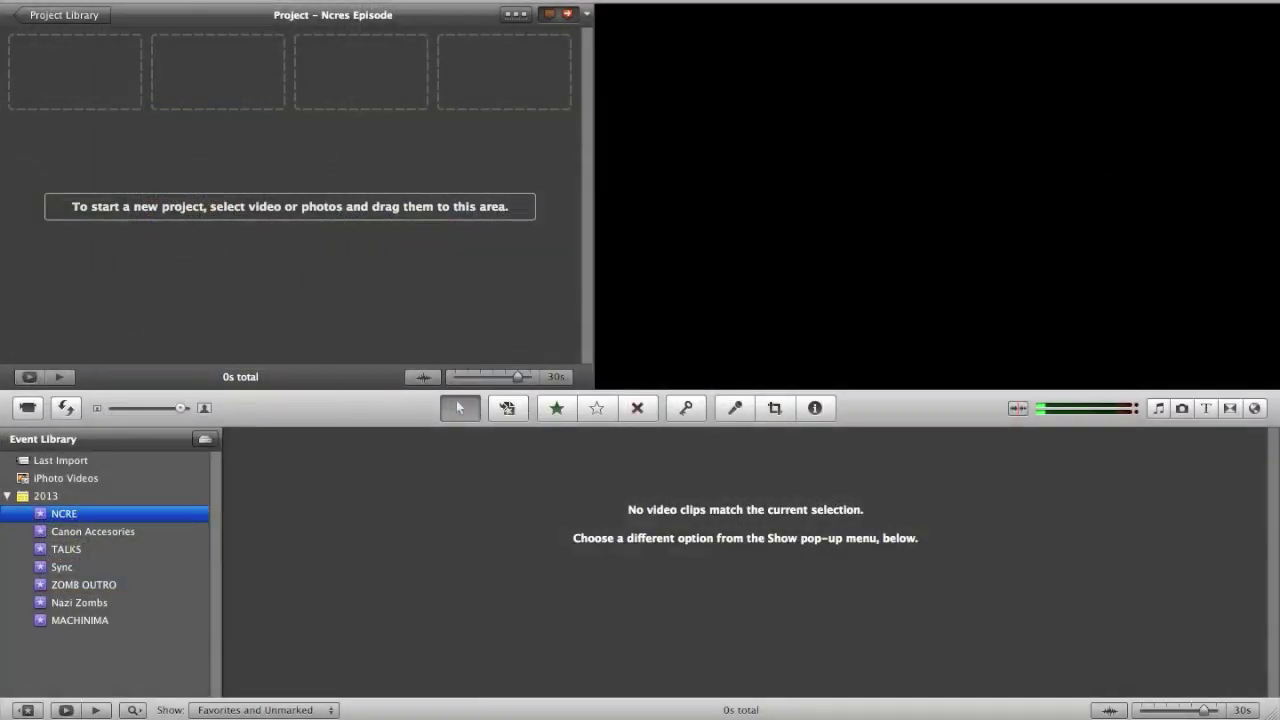
{"action": "left_click", "coordinate": [120, 0]}
{"action": "mouse_move", "coordinate": [180, 99]}
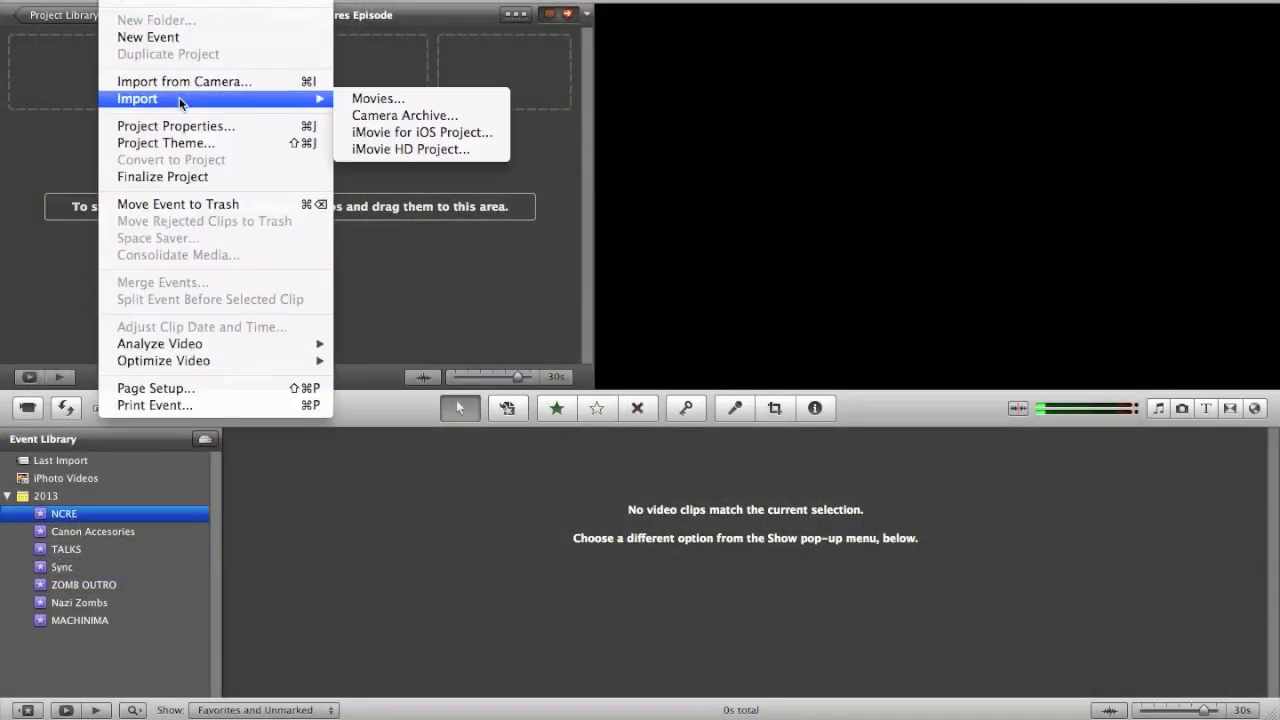
{"action": "left_click", "coordinate": [351, 102]}
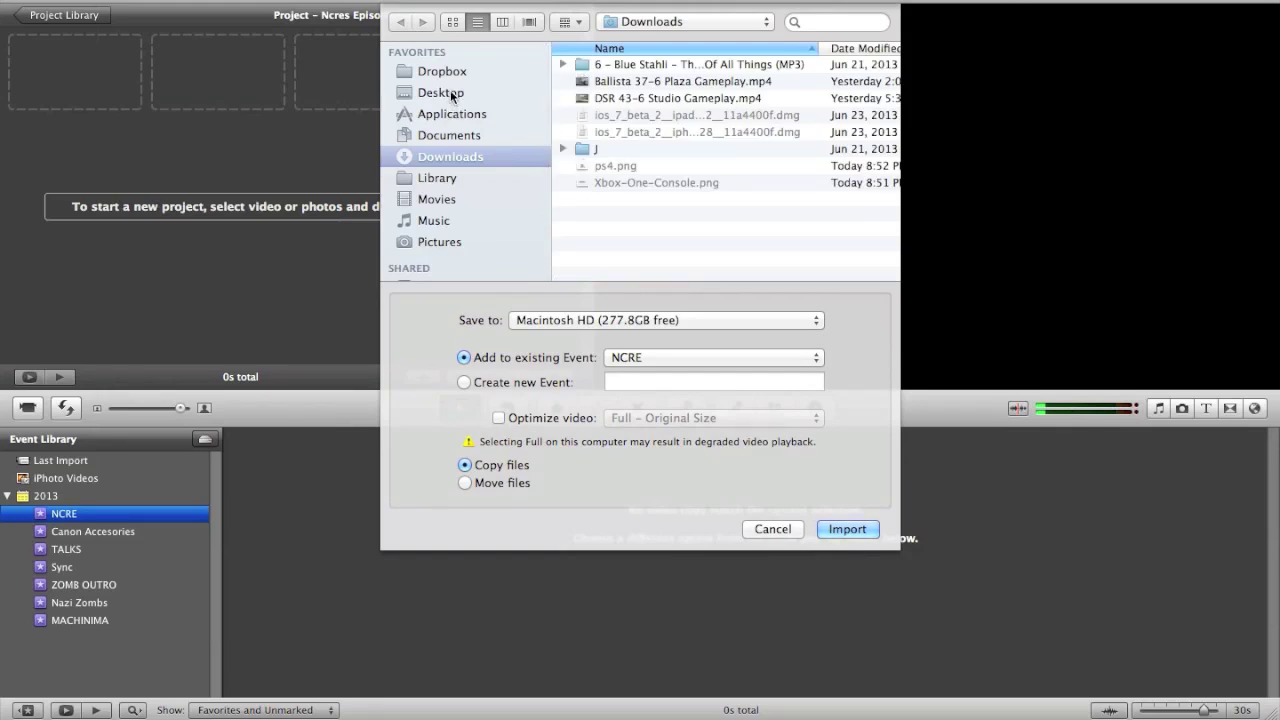
{"action": "left_click", "coordinate": [450, 92]}
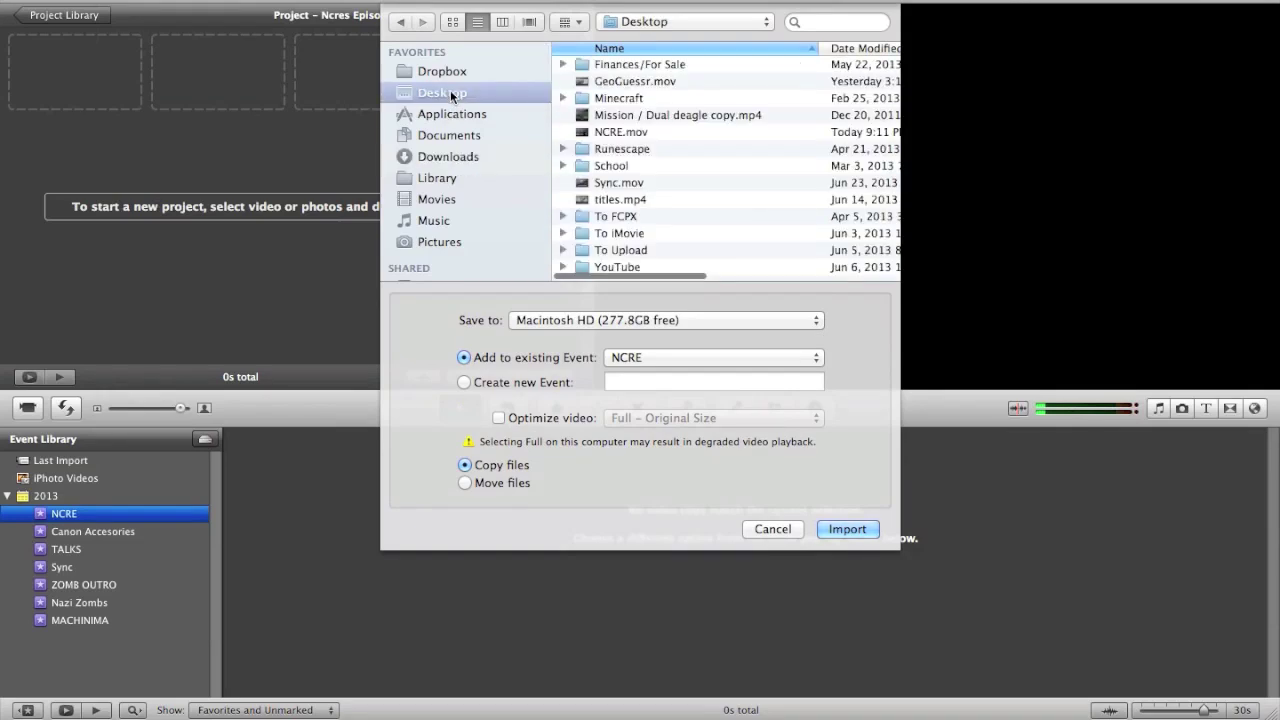
{"action": "double_click", "coordinate": [628, 132]}
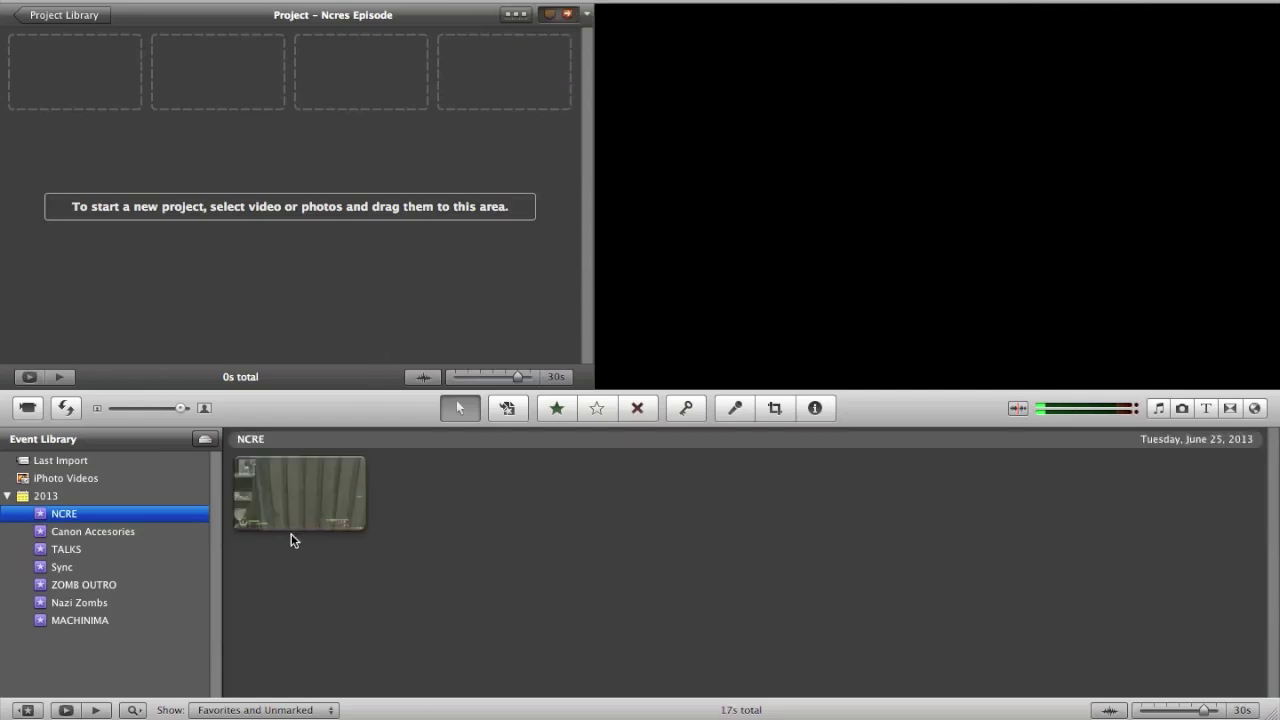
Step: Add the imported NCRE clip to the Ncres Episode project
{"action": "double_click", "coordinate": [300, 508]}
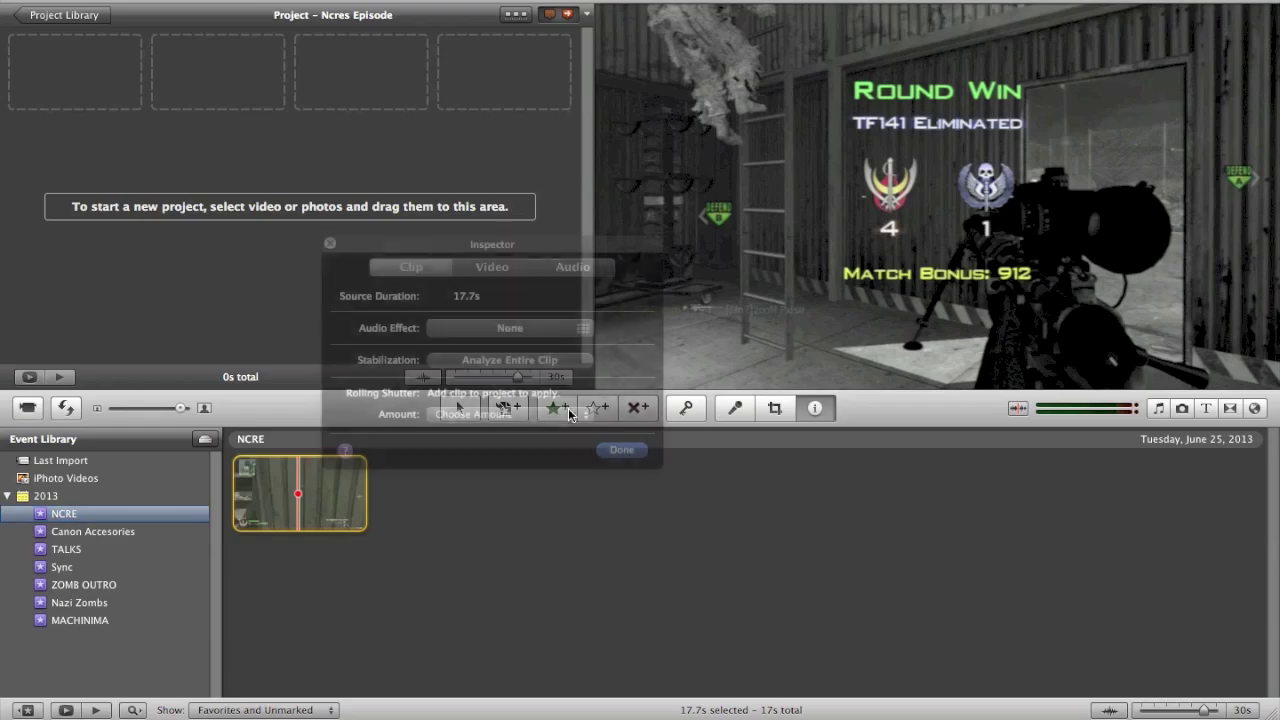
{"action": "left_click", "coordinate": [622, 450]}
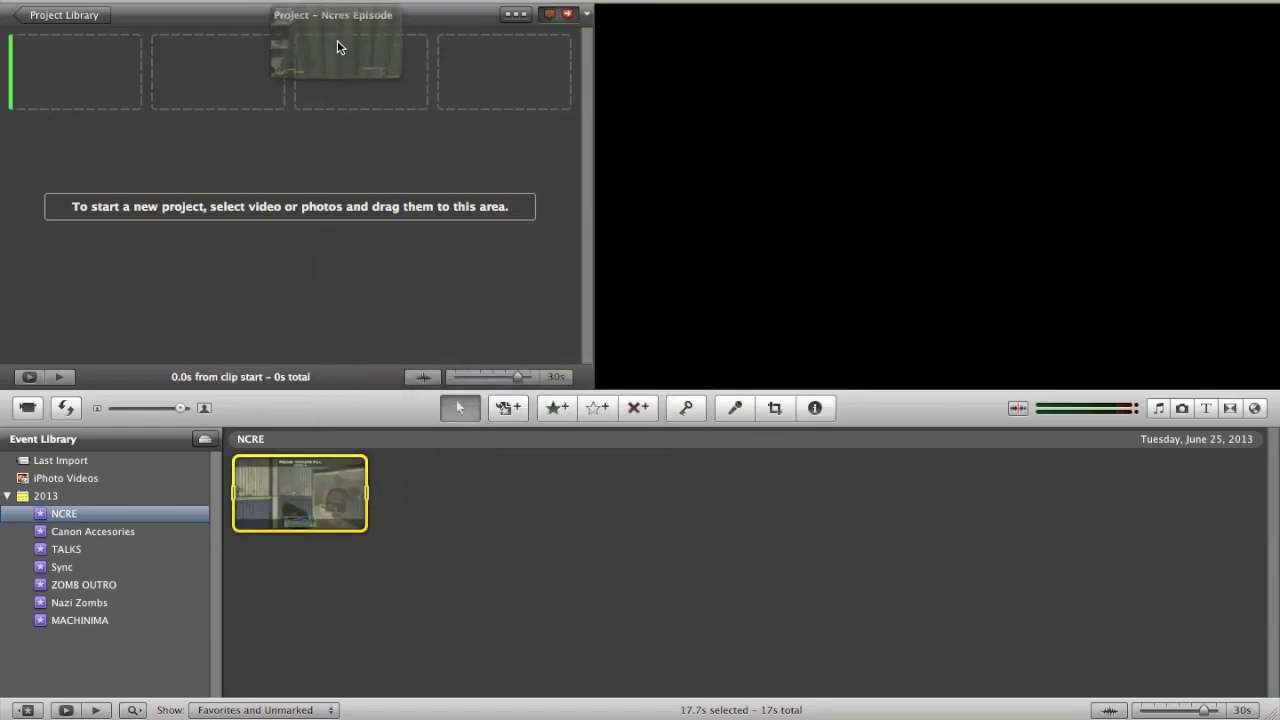
{"action": "key", "text": "e"}
{"action": "key", "text": "space"}
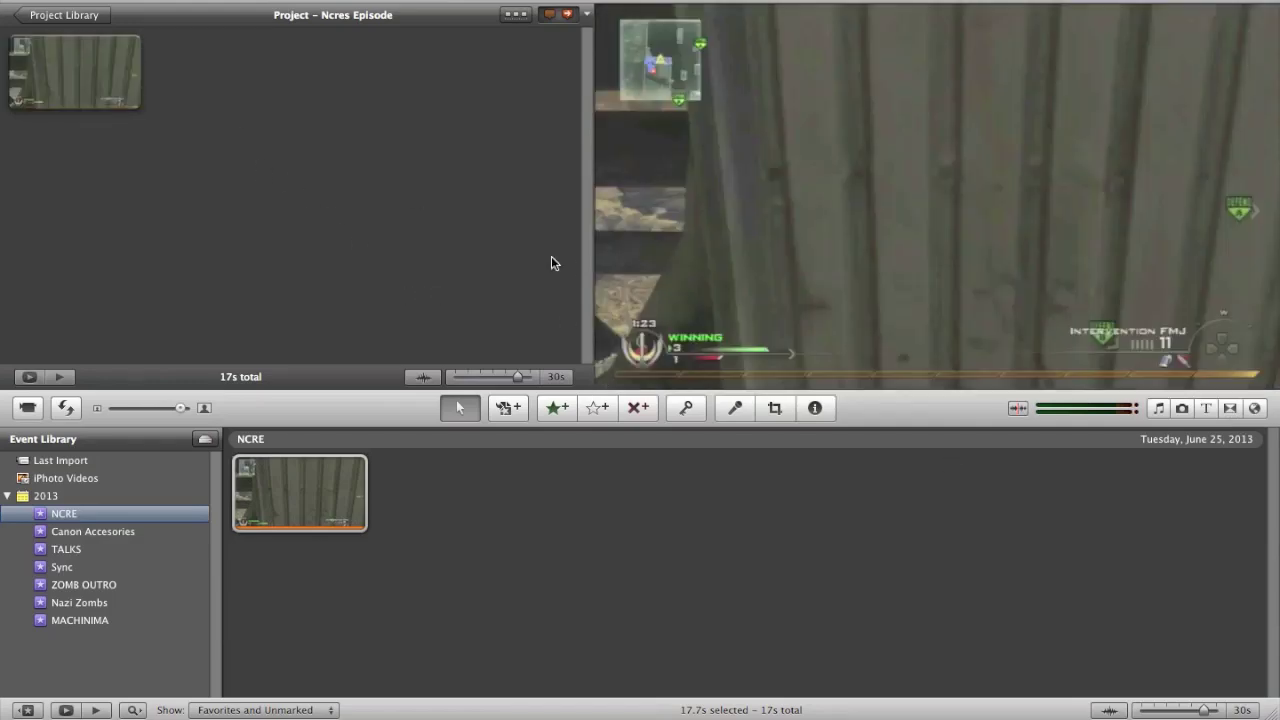
Step: Colour-correct the project clip to 145% saturation and 79% green gain
{"action": "double_click", "coordinate": [132, 95]}
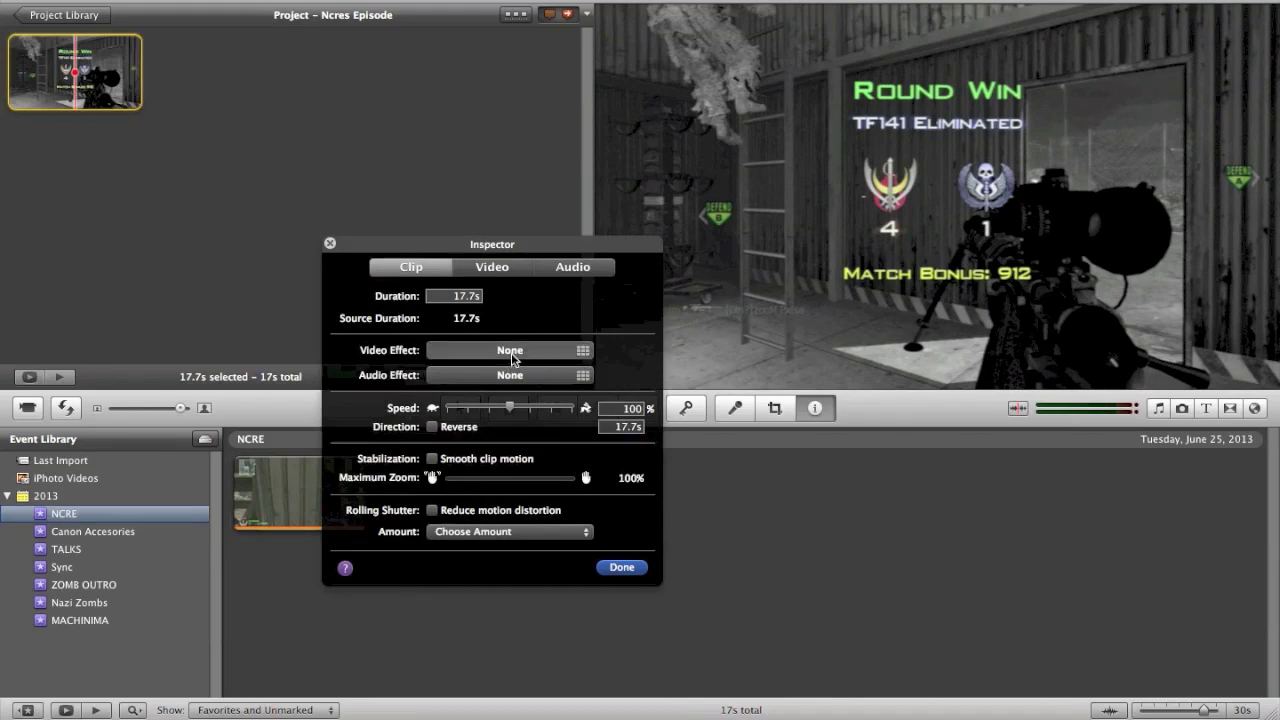
{"action": "left_click", "coordinate": [496, 268]}
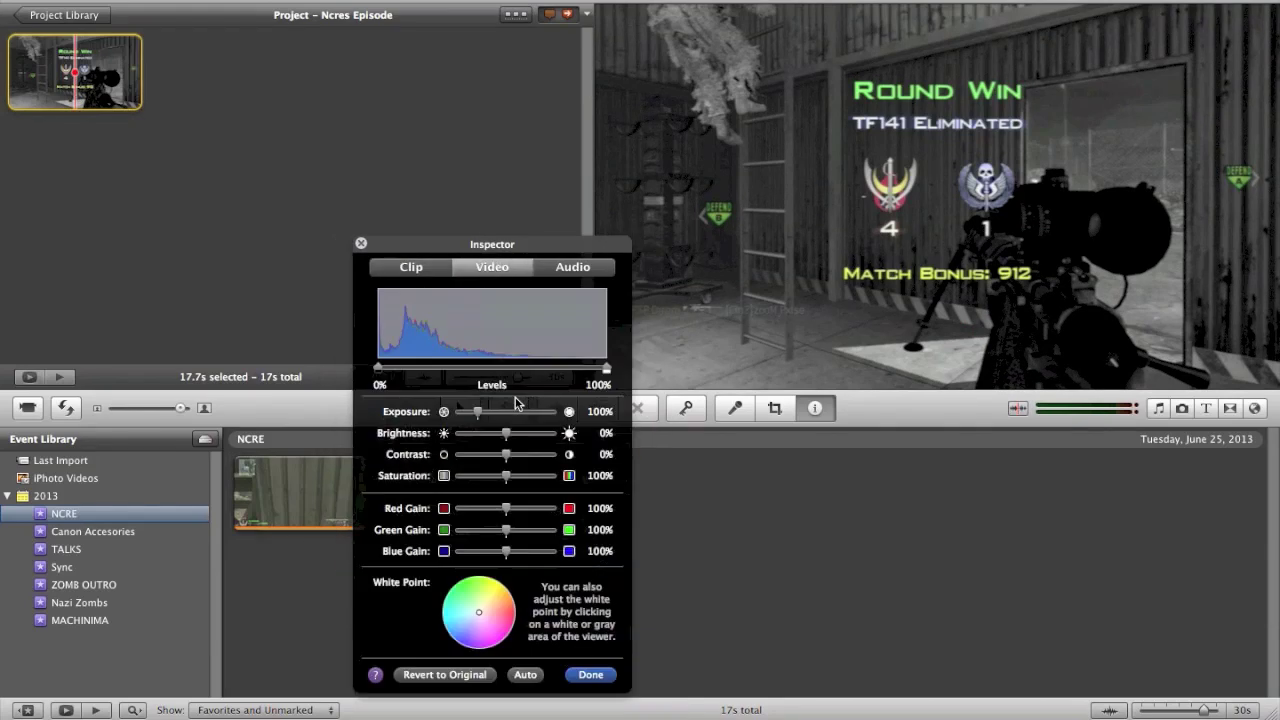
{"action": "left_click_drag", "start_coordinate": [513, 470], "coordinate": [528, 475]}
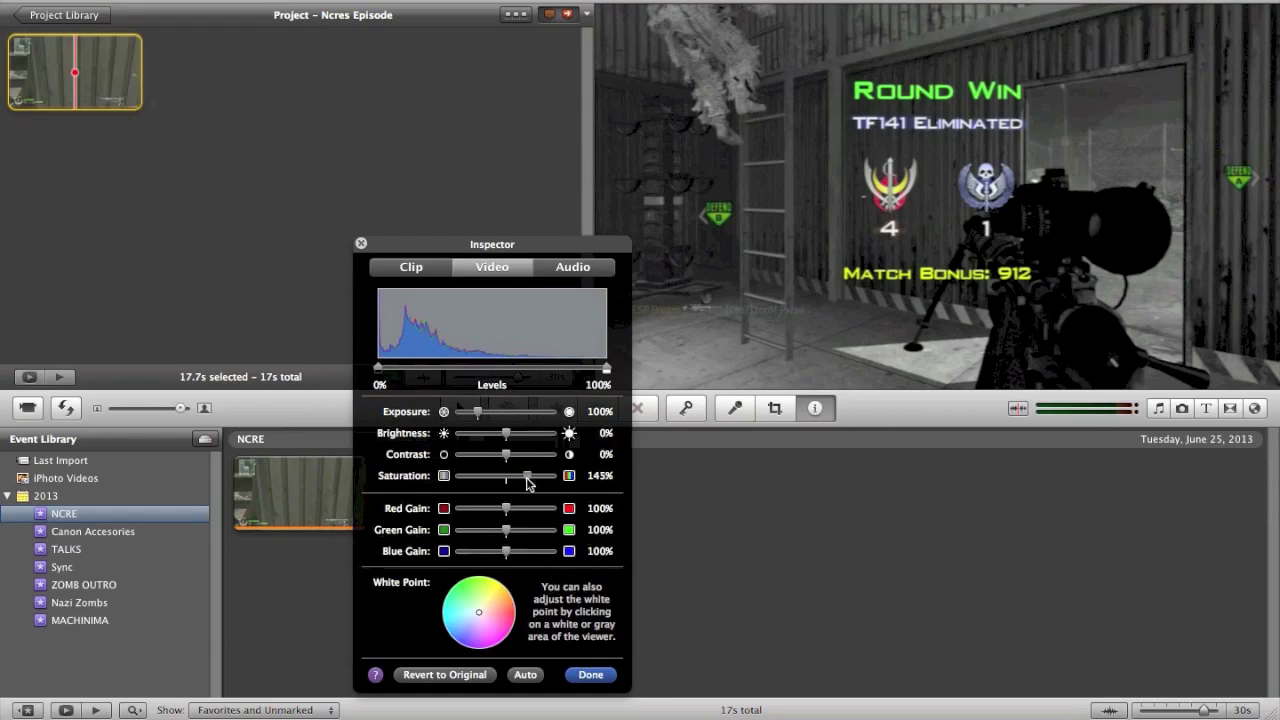
{"action": "left_click_drag", "start_coordinate": [503, 532], "coordinate": [496, 533]}
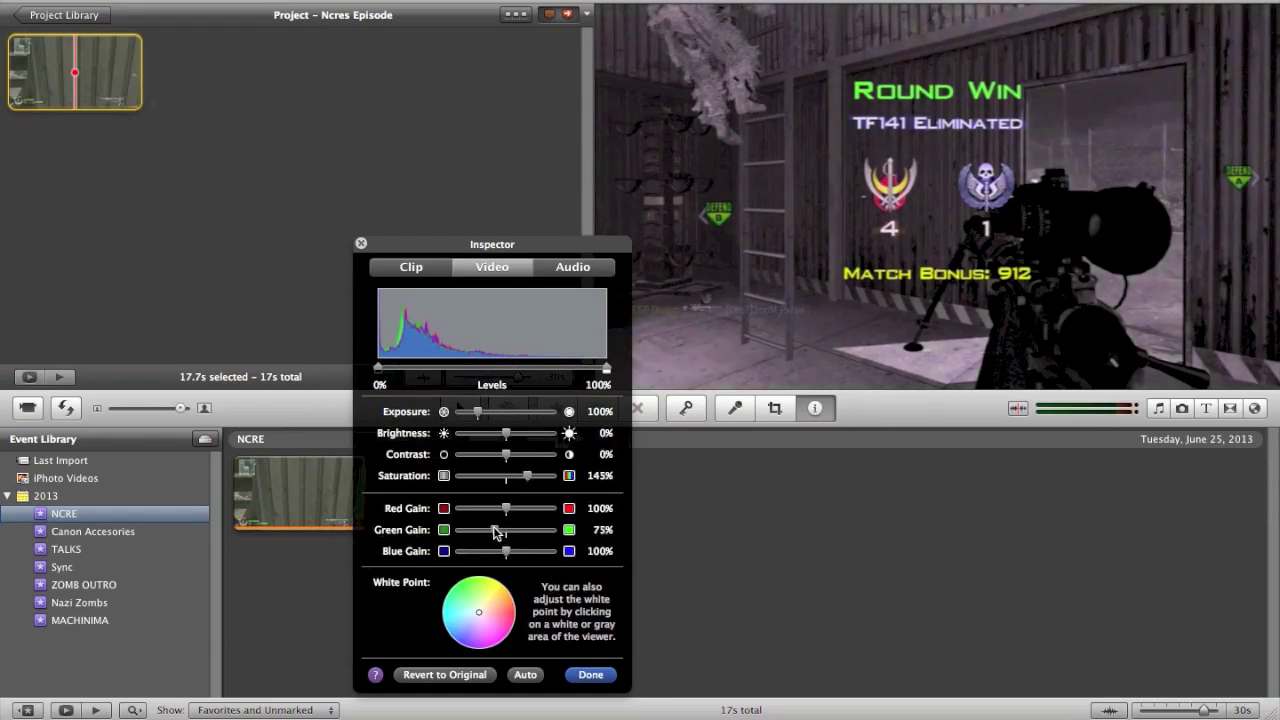
{"action": "left_click_drag", "start_coordinate": [497, 533], "coordinate": [499, 535]}
{"action": "left_click", "coordinate": [591, 674]}
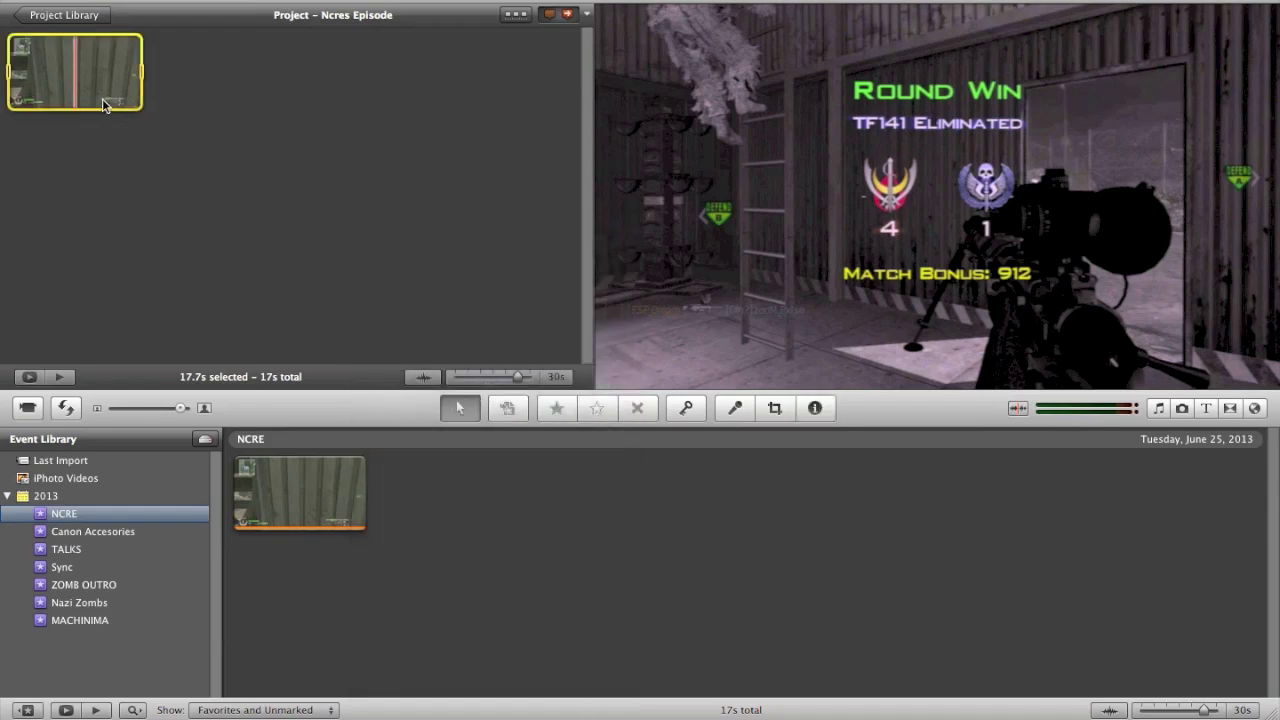
{"action": "left_click", "coordinate": [223, 118]}
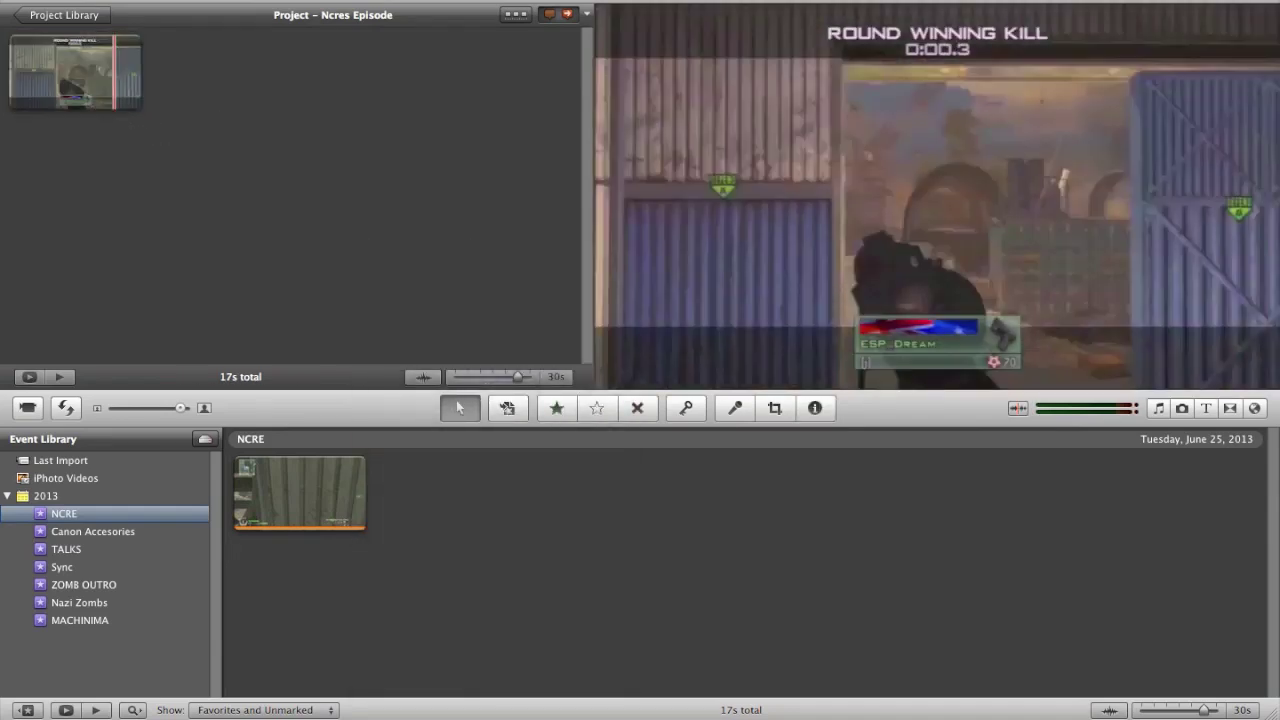
Step: Begin an HD 1080p movie export, cancel it, and reopen the Share menu
{"action": "left_click", "coordinate": [330, 2]}
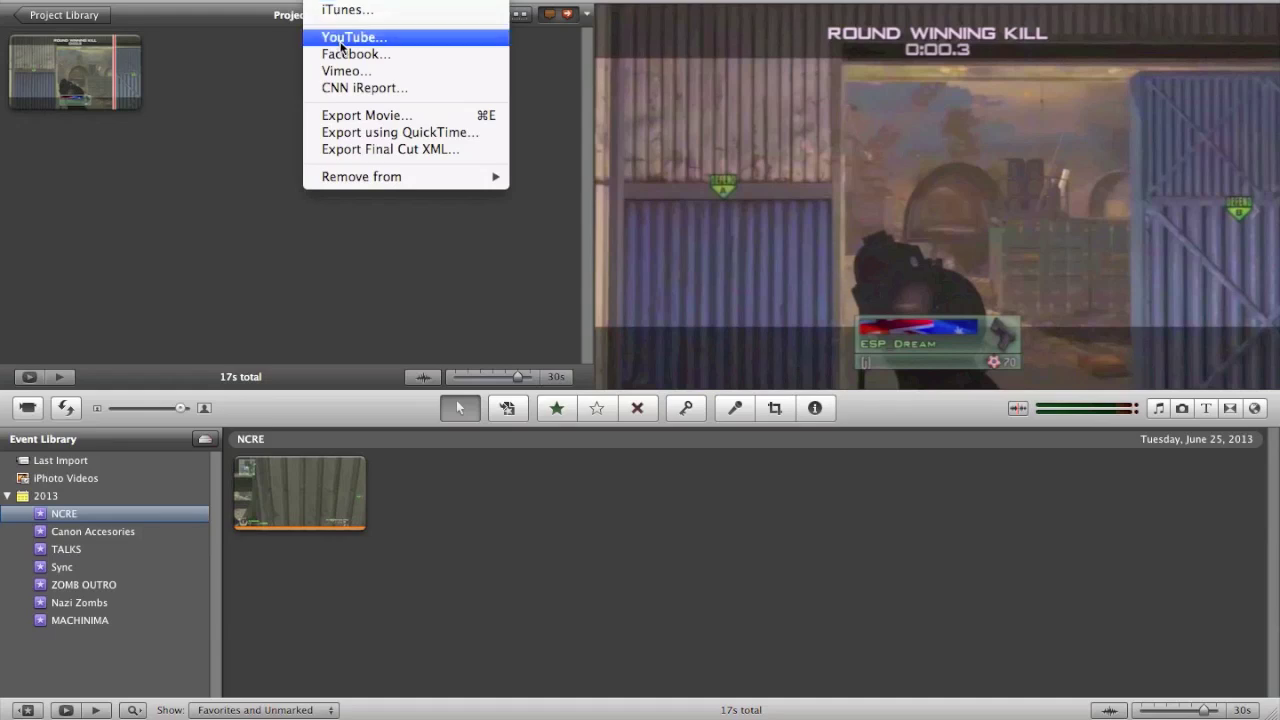
{"action": "left_click", "coordinate": [378, 116]}
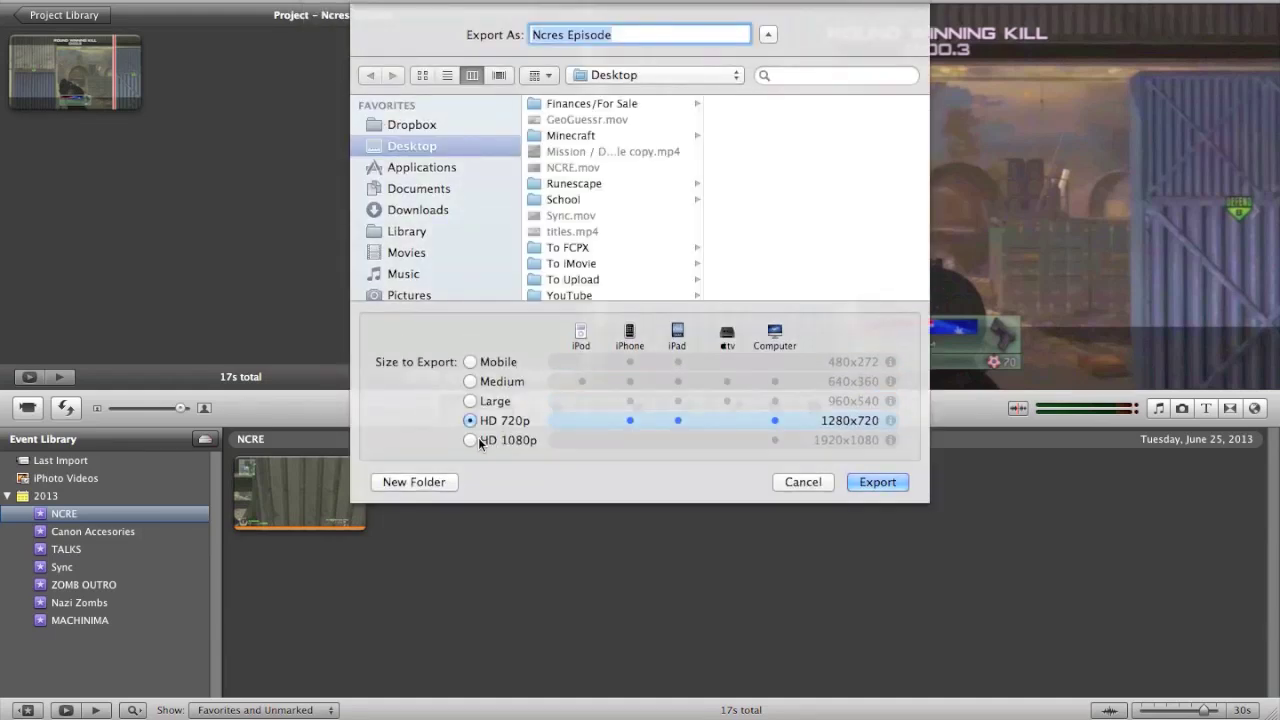
{"action": "left_click", "coordinate": [481, 440]}
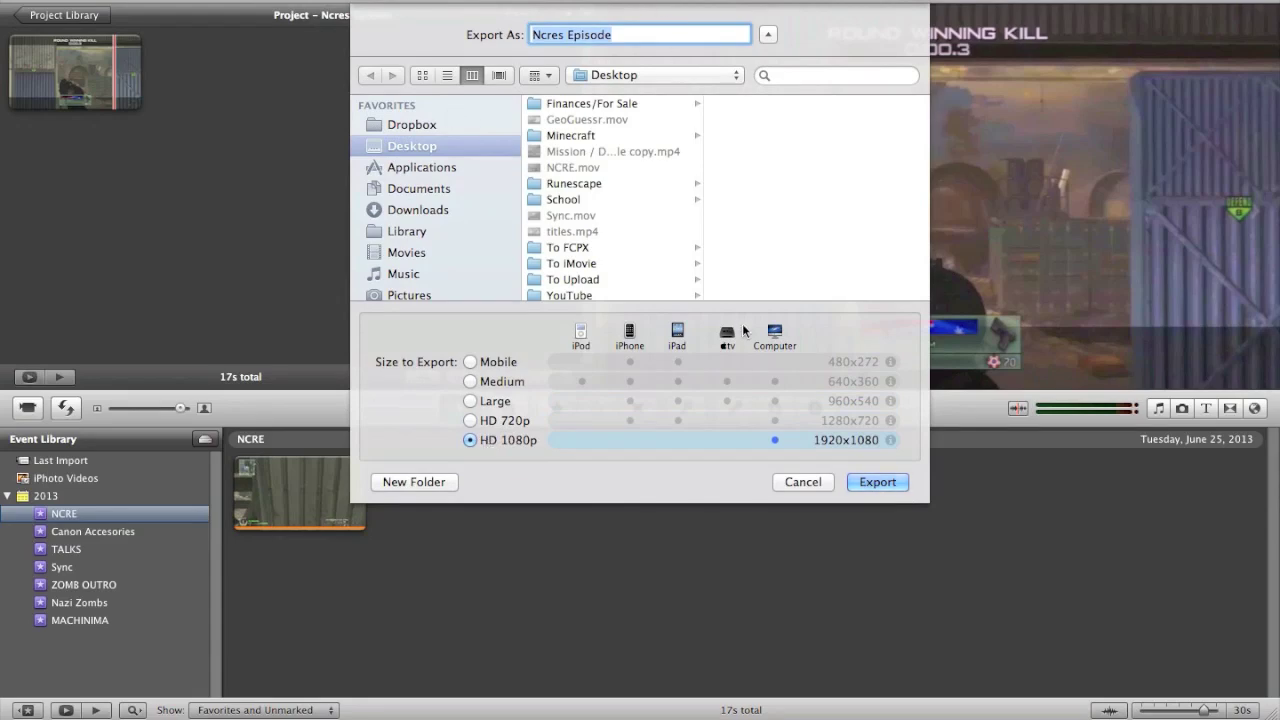
{"action": "left_click", "coordinate": [802, 482]}
{"action": "left_click", "coordinate": [325, 1]}
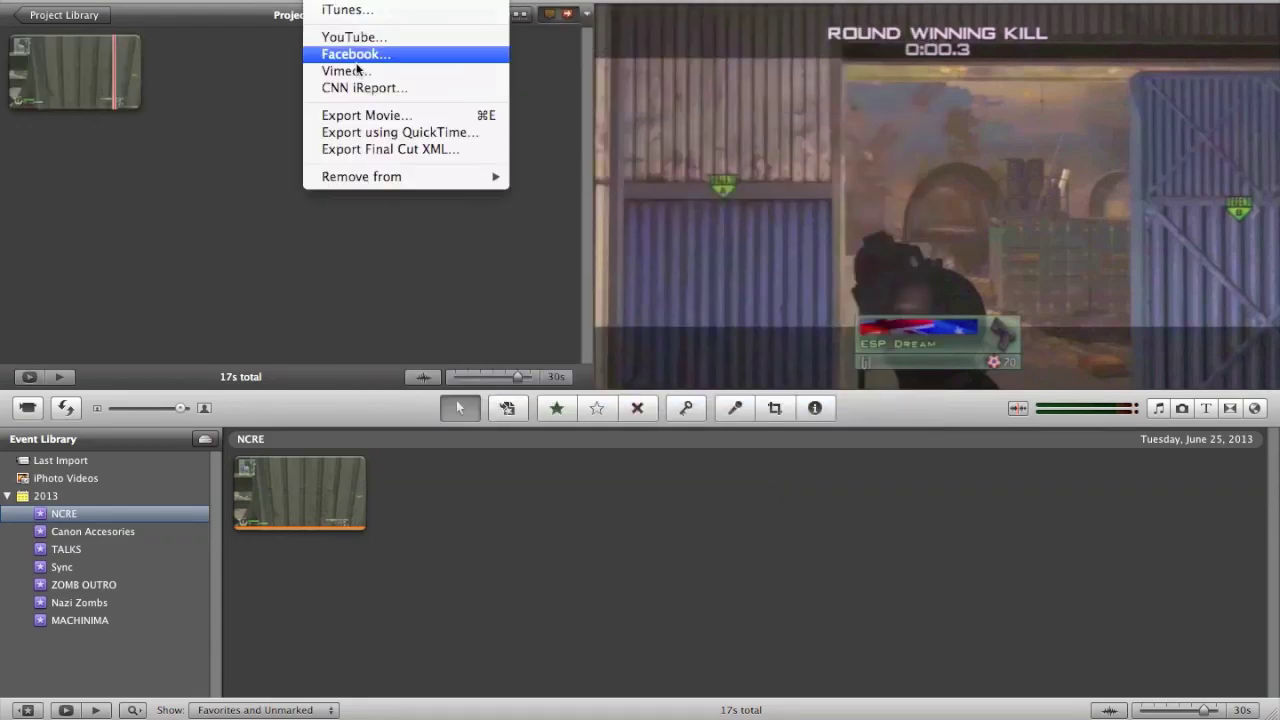
Step: Open the YouTube publish sheet for the Ncres Episode project, review it, and cancel without publishing
{"action": "left_click", "coordinate": [354, 37]}
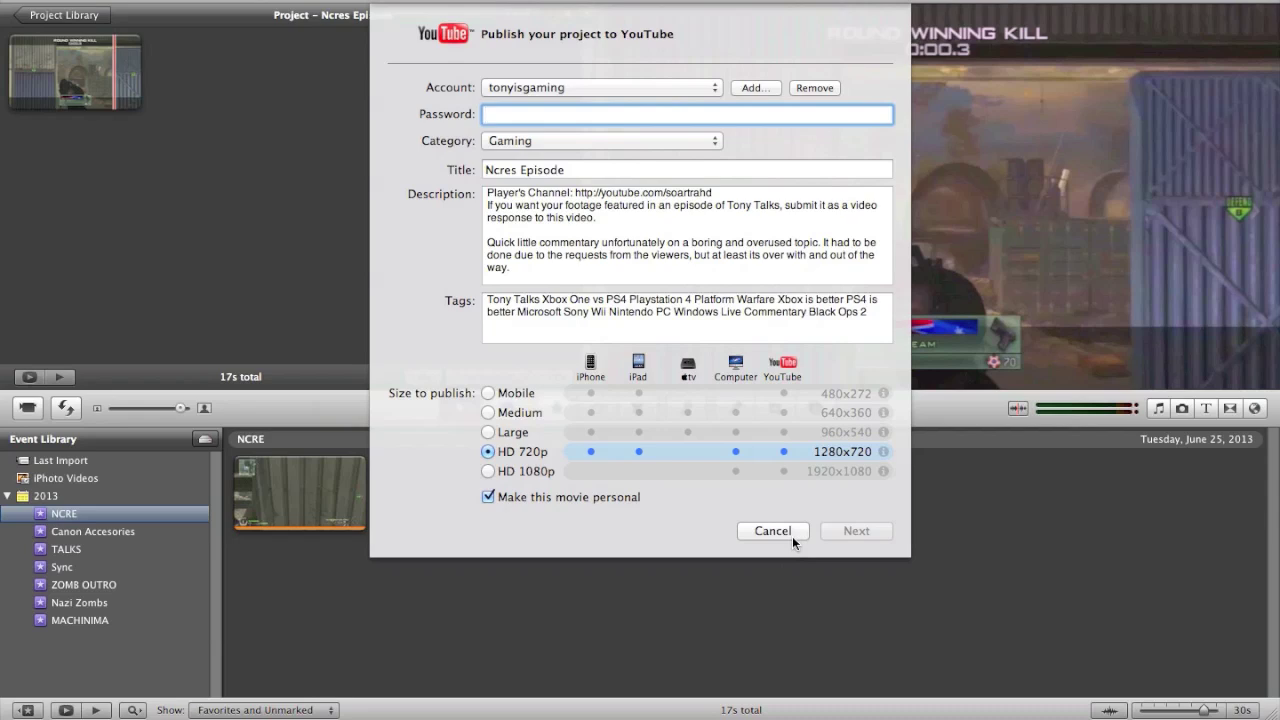
{"action": "left_click", "coordinate": [782, 534]}
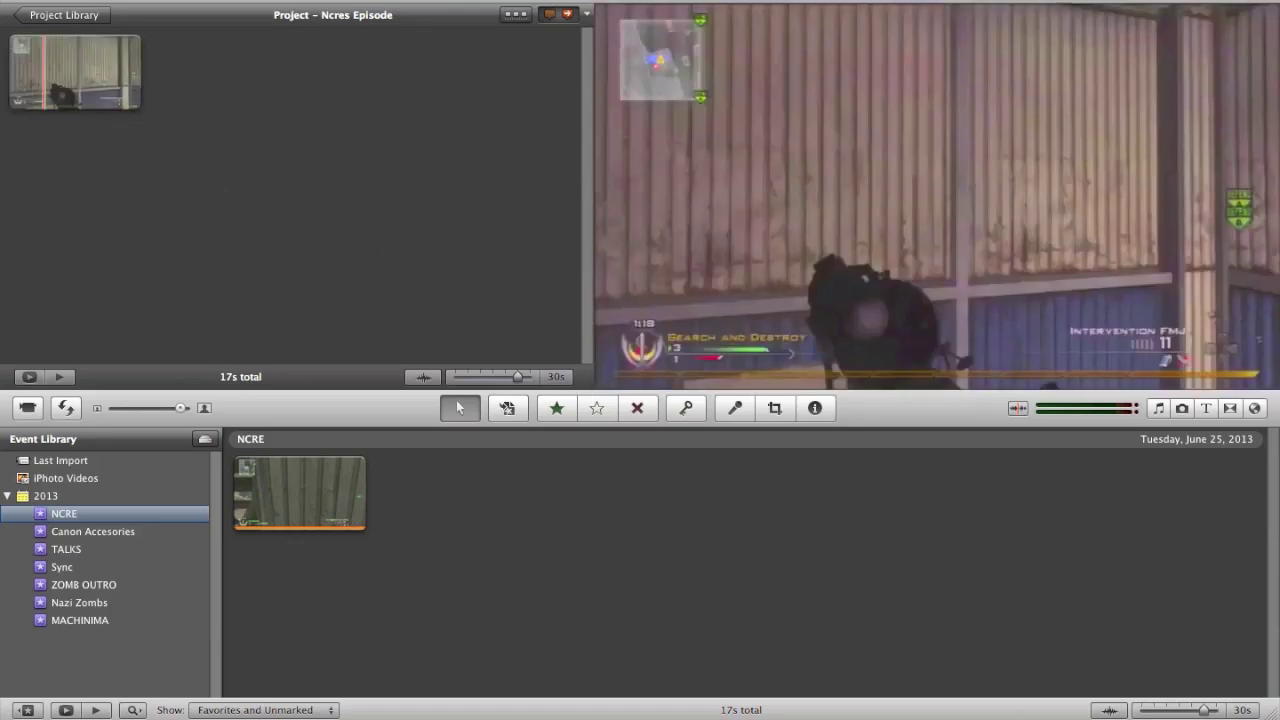
Step: Start Export Movie from the Share menu, cancel it, then bring Final Cut Pro to the front
{"action": "left_click", "coordinate": [320, 0]}
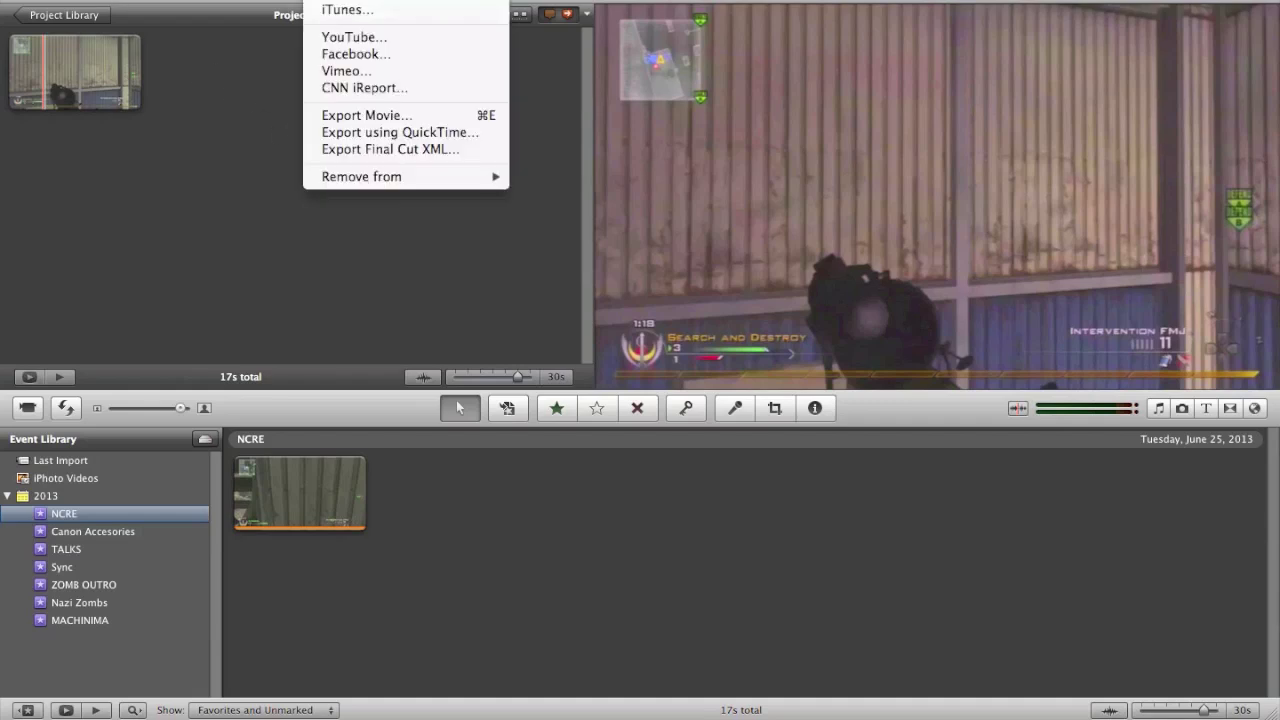
{"action": "left_click", "coordinate": [389, 115]}
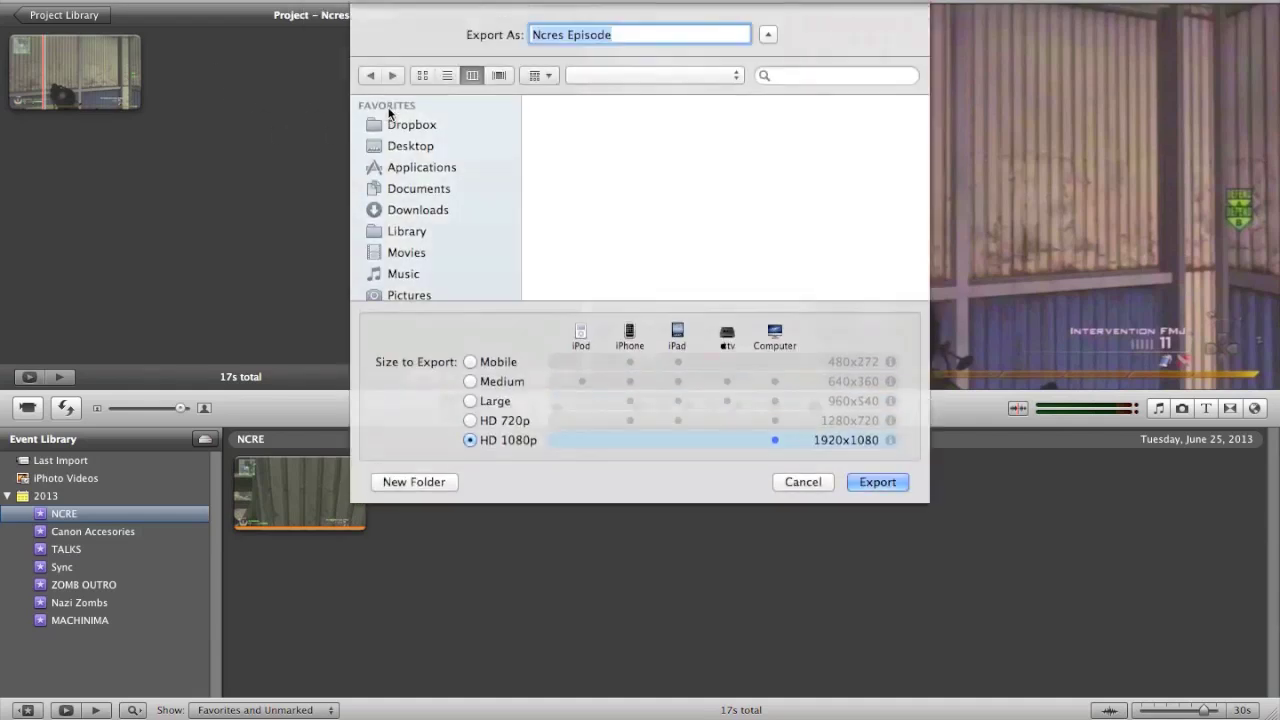
{"action": "left_click", "coordinate": [808, 483]}
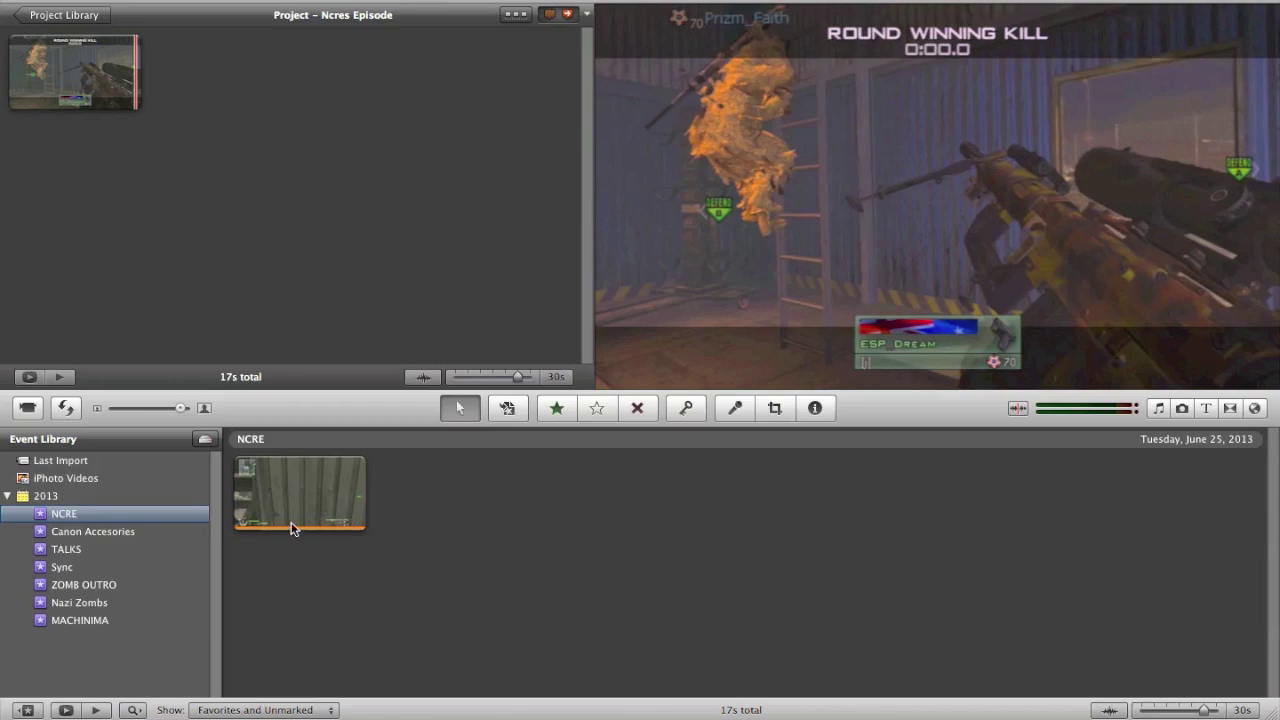
{"action": "left_click", "coordinate": [280, 712]}
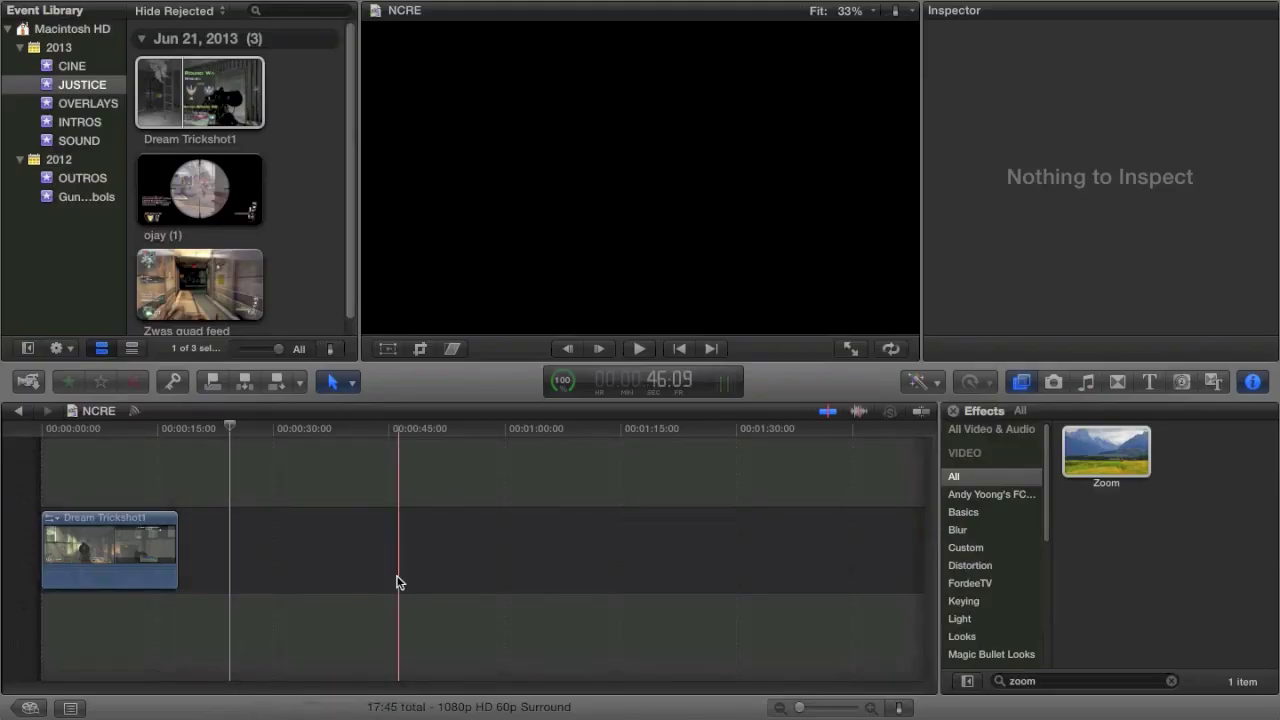